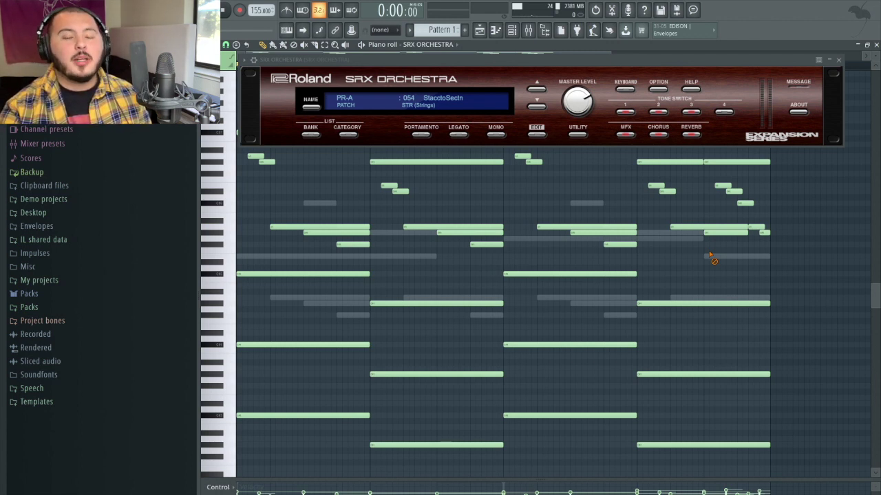
Close the SRX Orchestra window with patch 054 StacctoSectn loaded on the strings.
click(838, 59)
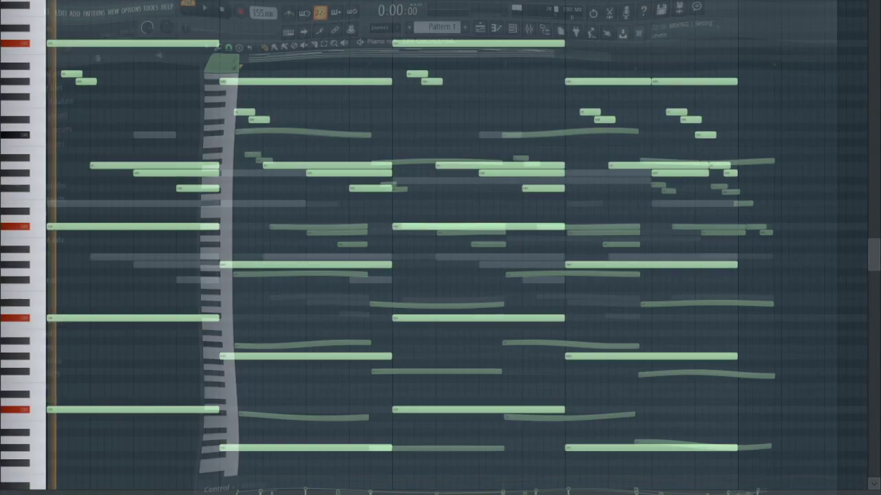
Play back the four-bar staccato string progression in the piano roll.
key(space)
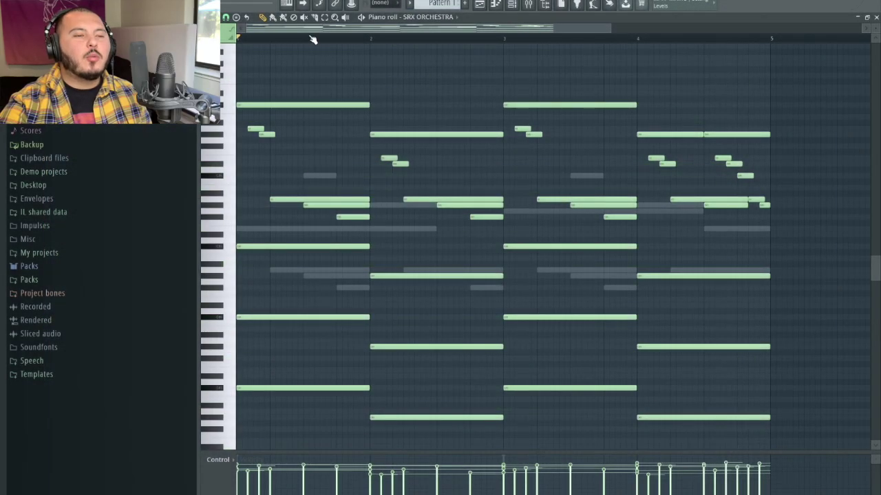
Zoom the piano roll and set note snapping to Step.
scroll(313, 31, up, 3)
scroll(319, 29, up, 2)
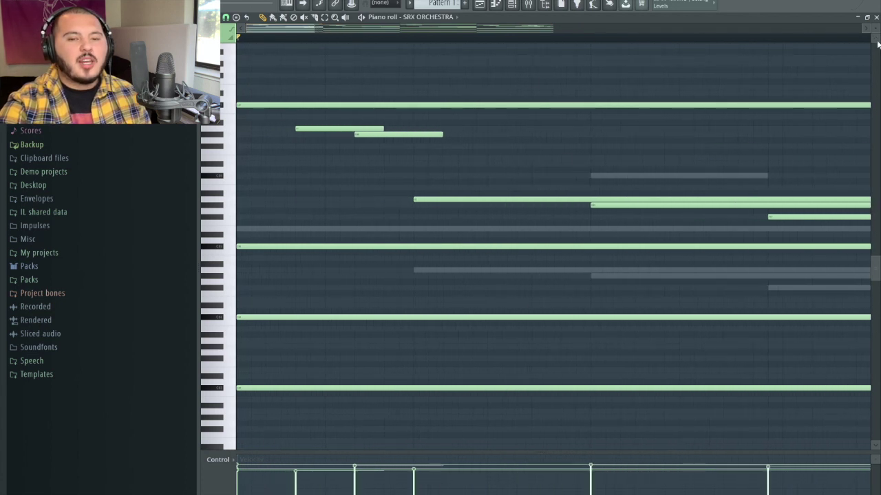
scroll(739, 141, up, 3)
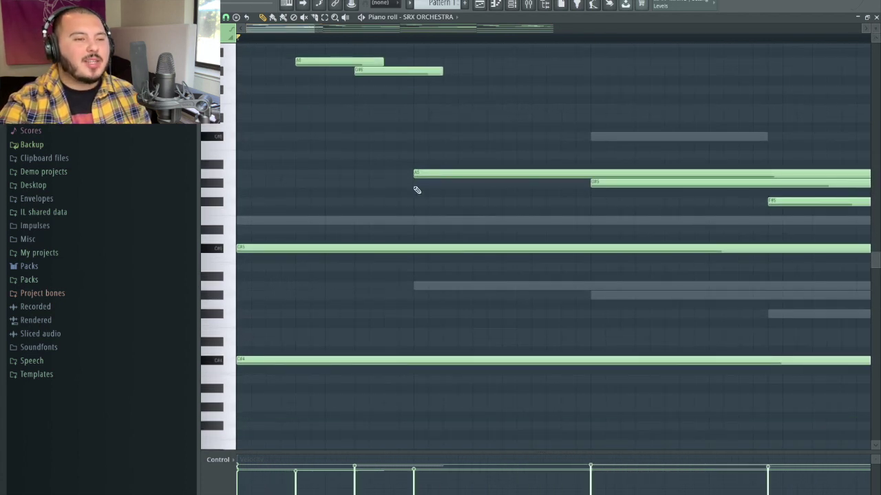
scroll(417, 190, down, 3)
click(226, 17)
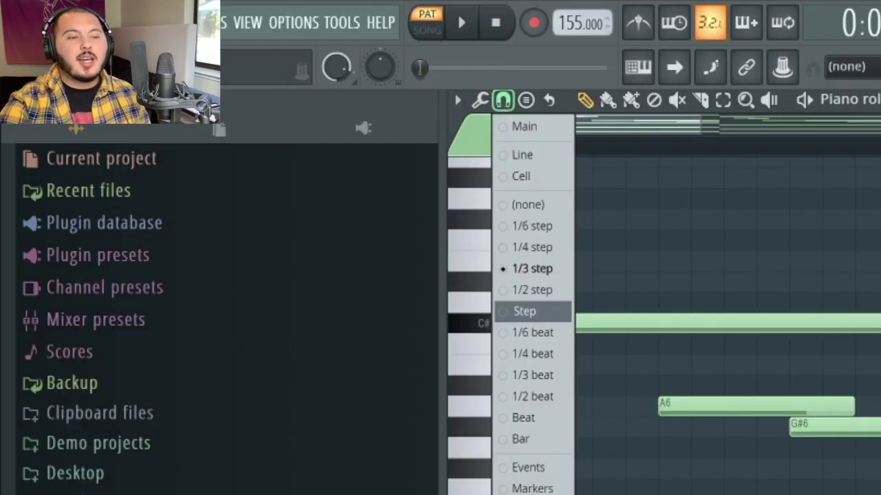
click(525, 311)
Clear the first-bar notes around the C#7, A6 and G#6 line, then audition the pattern.
scroll(215, 168, up, 1)
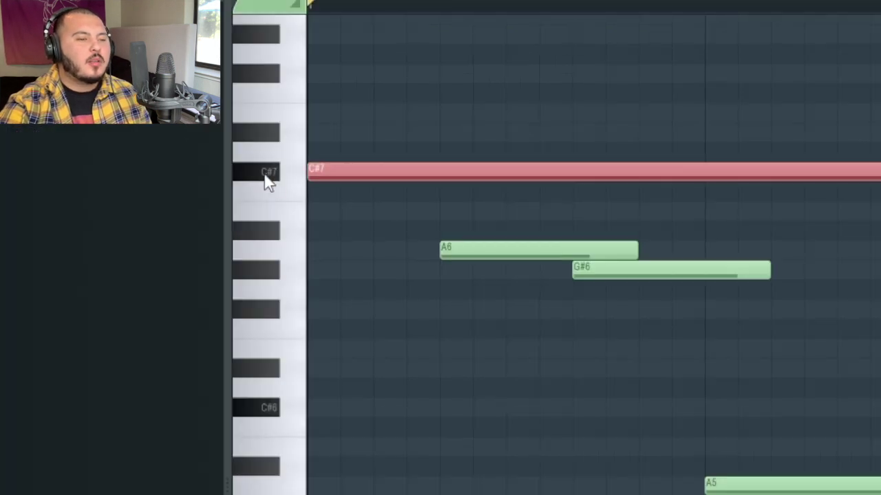
click(216, 118)
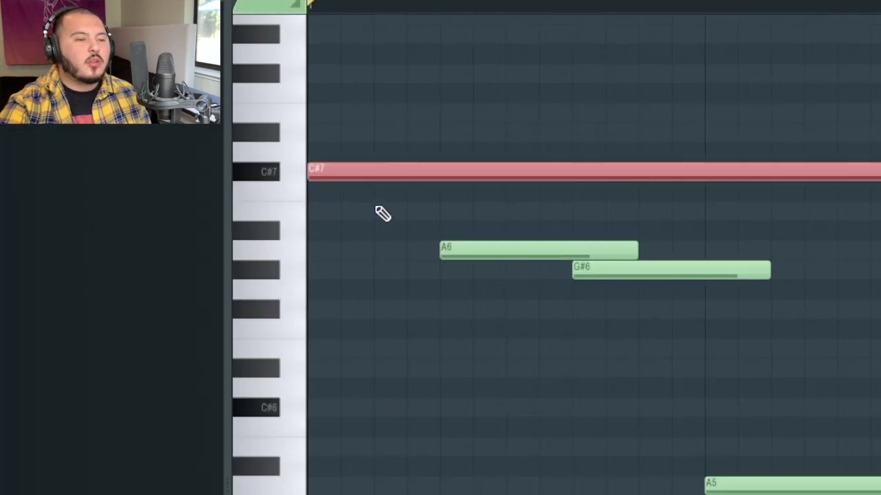
ctrl+click(444, 249)
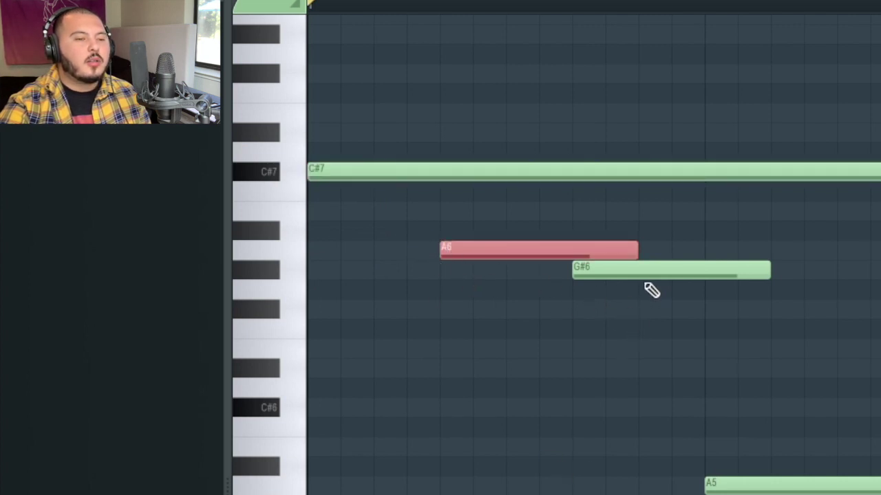
ctrl+click(651, 275)
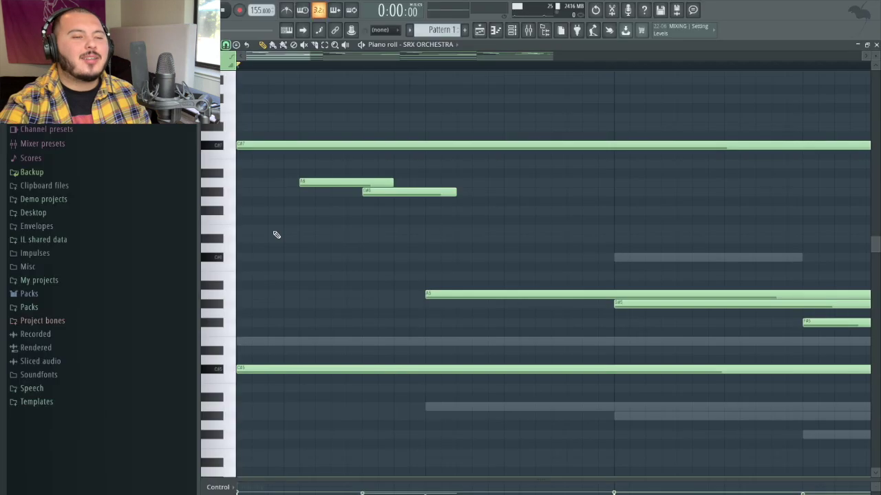
scroll(284, 313, down, 5)
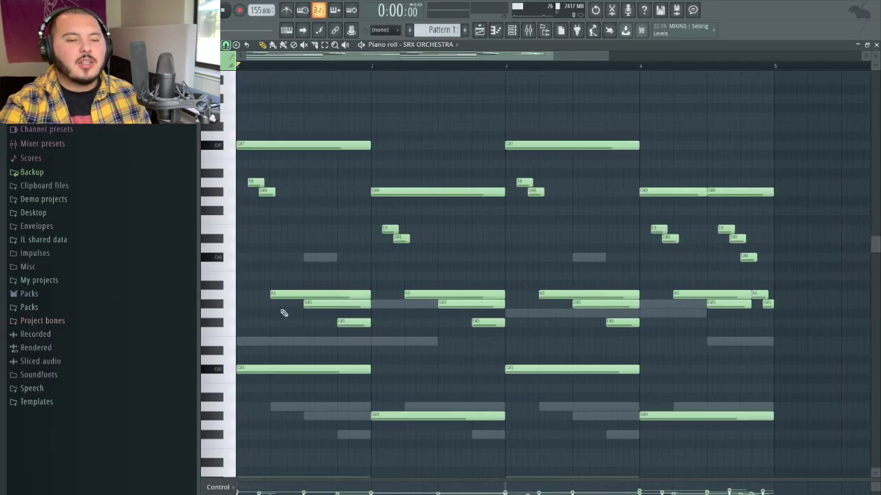
drag(337, 274, 313, 478)
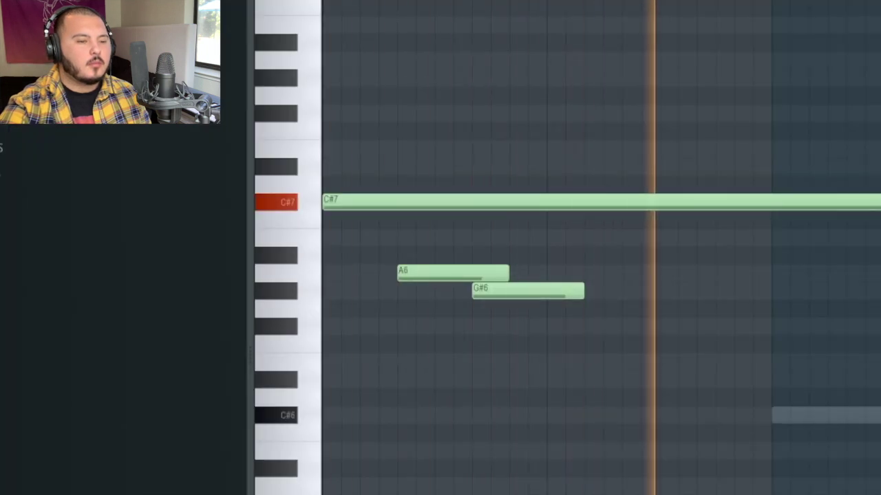
key(space)
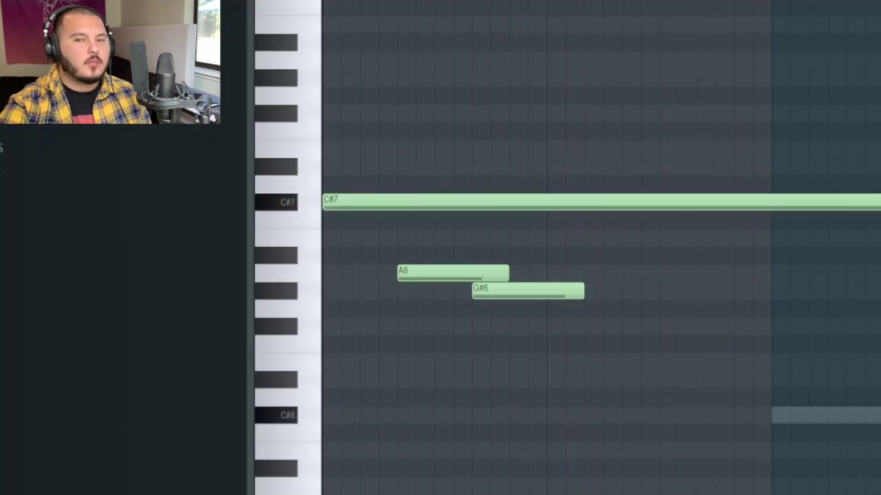
key(space)
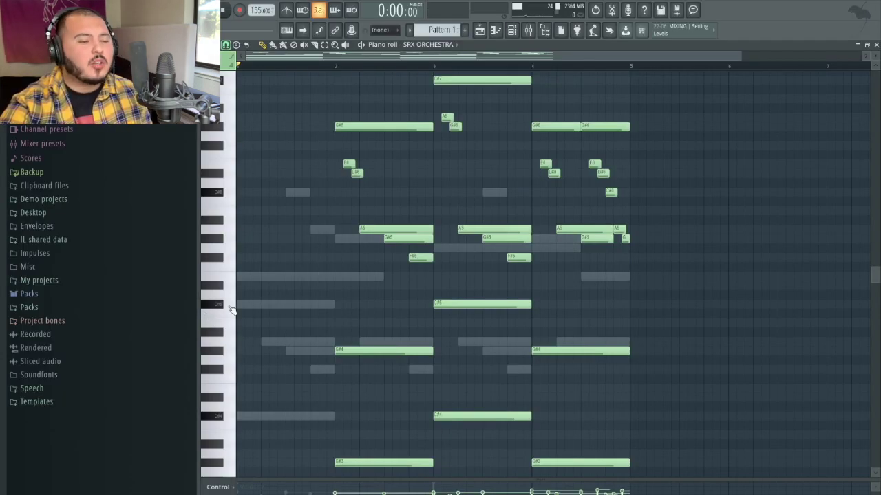
Draw a long C#5 across bar 1 and copy it down to C#4 and C#3.
click(257, 307)
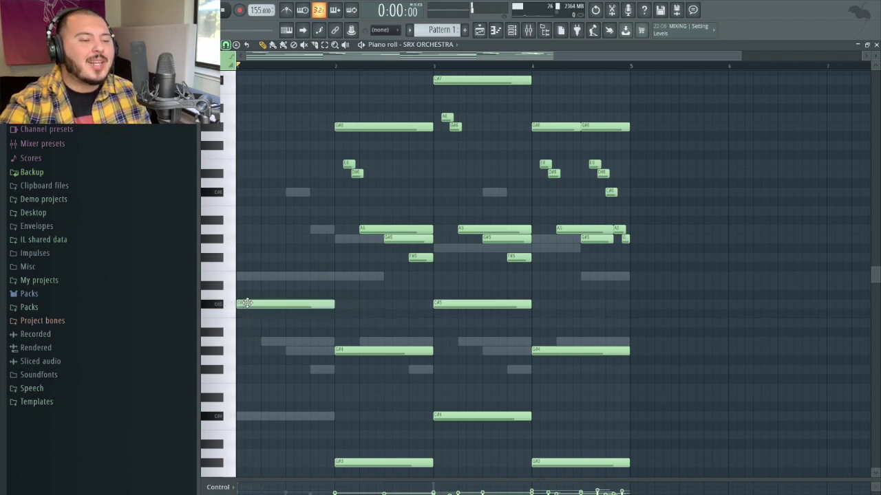
drag(254, 304, 216, 416)
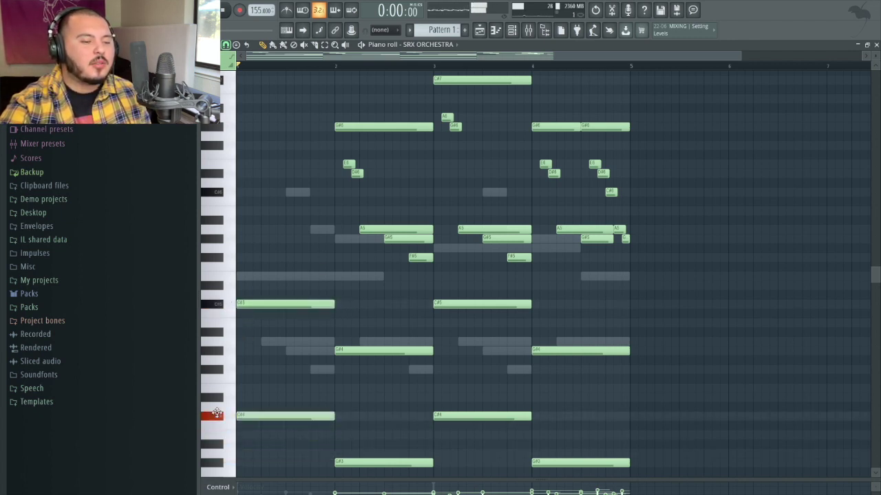
scroll(282, 400, down, 5)
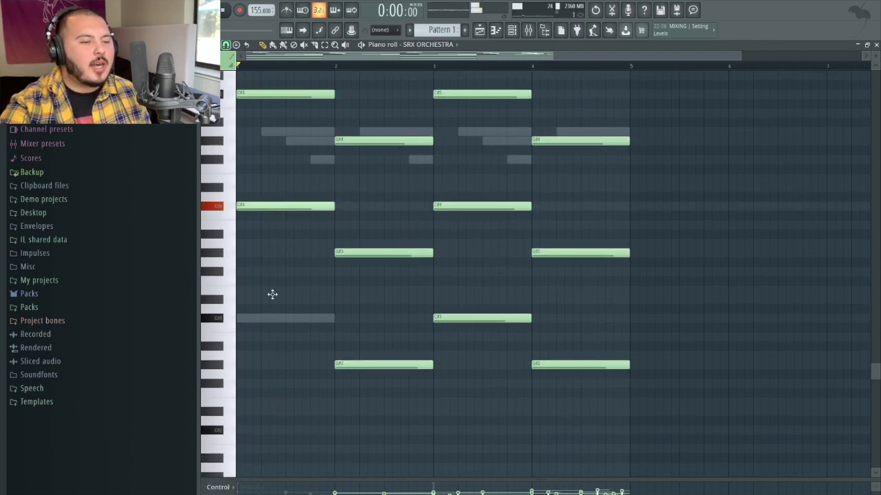
drag(277, 205, 261, 318)
drag(257, 361, 241, 164)
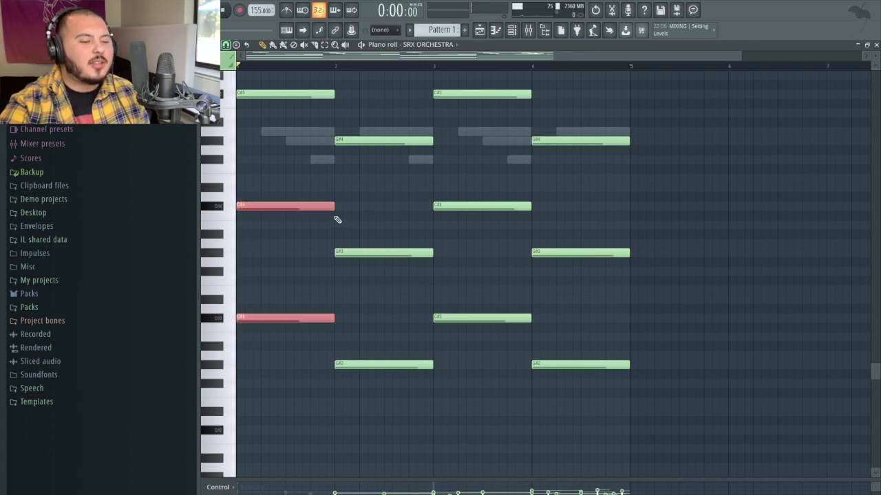
click(303, 285)
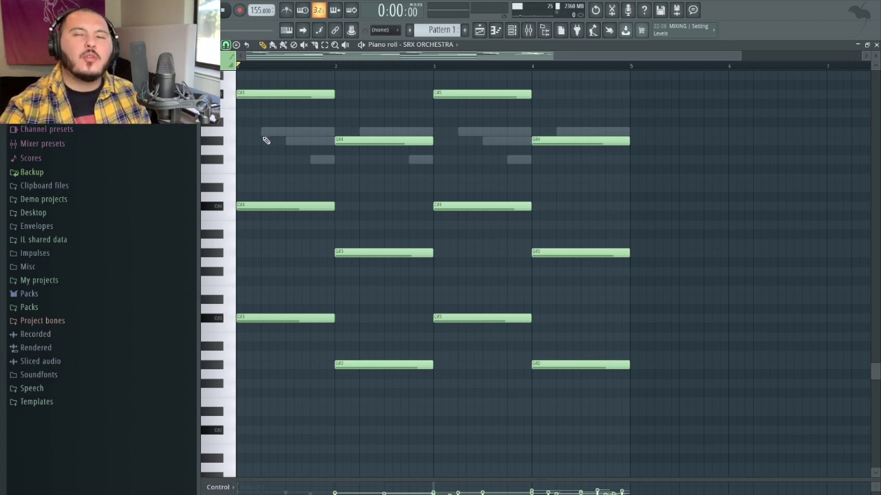
Play the pattern to hear the new bar-one octave notes.
scroll(266, 140, up, 4)
scroll(266, 141, up, 5)
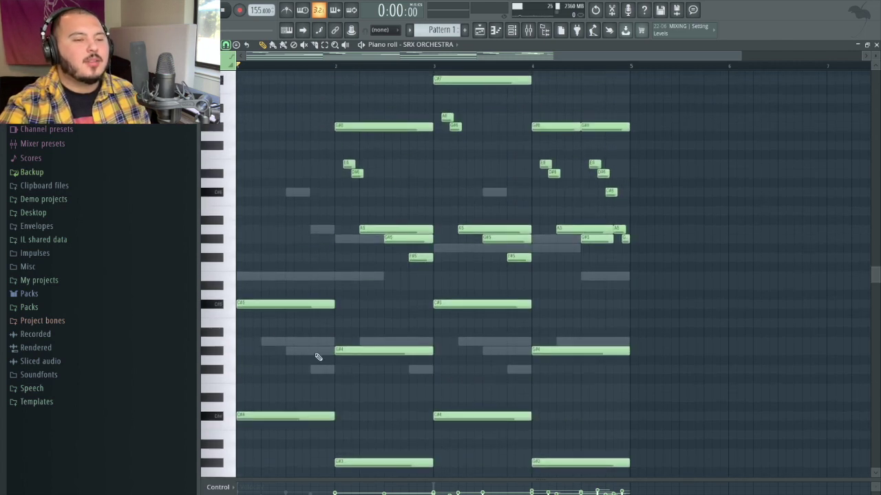
key(space)
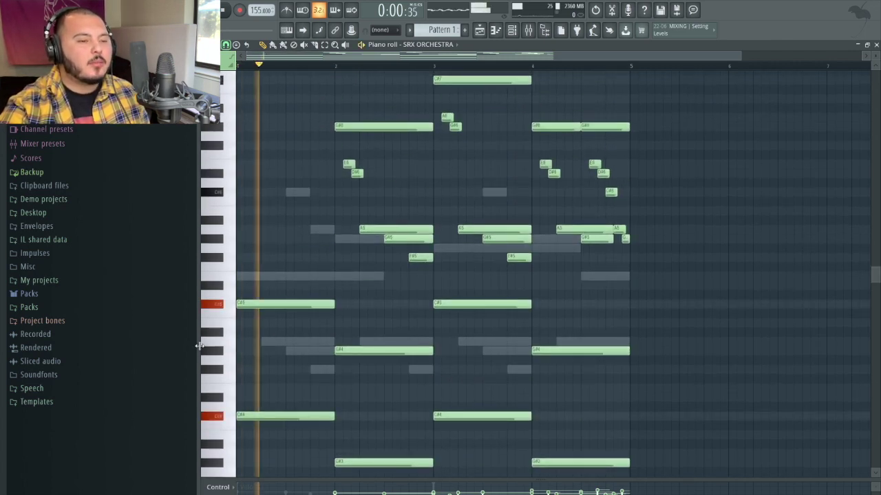
key(space)
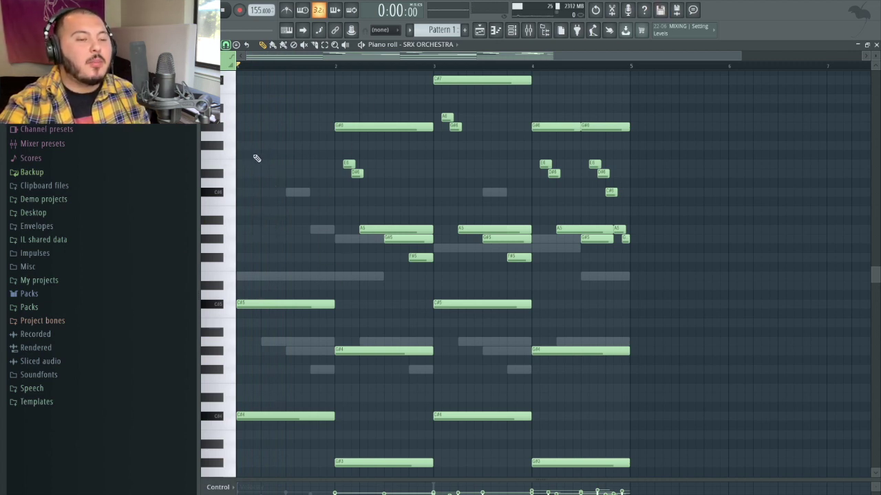
ctrl+scroll(266, 272, up, 5)
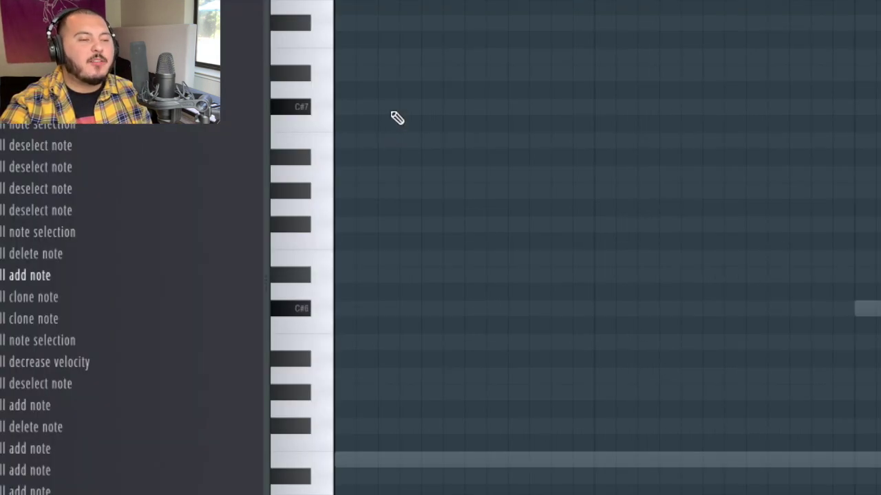
Draw a long C#7 in bar 1 with short A6 and G#6 pickups ending together, then play it.
drag(391, 114, 250, 119)
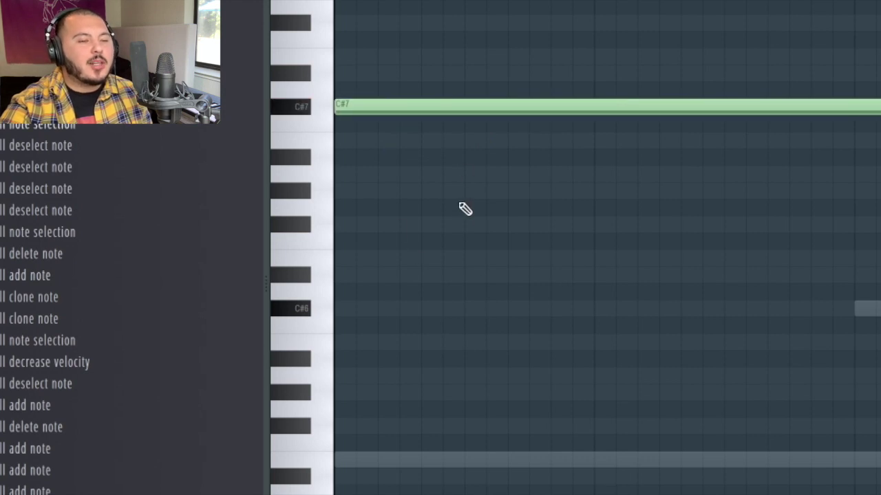
click(448, 173)
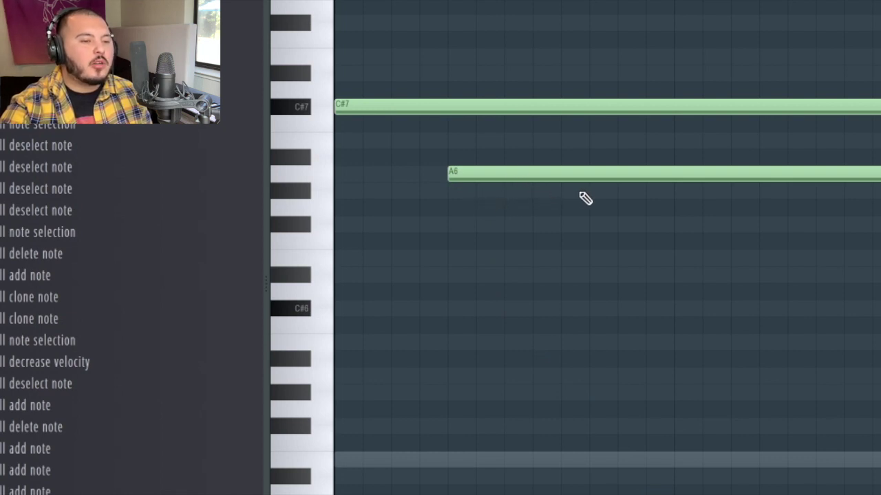
click(575, 191)
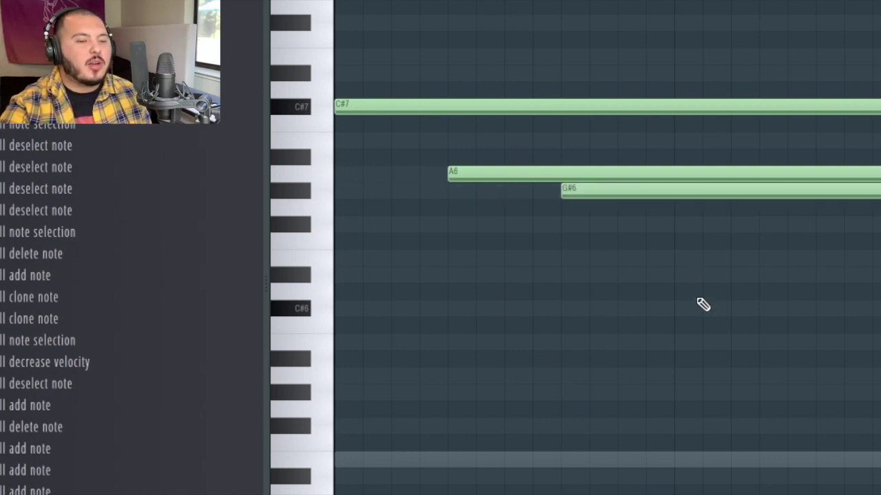
drag(704, 299, 704, 208)
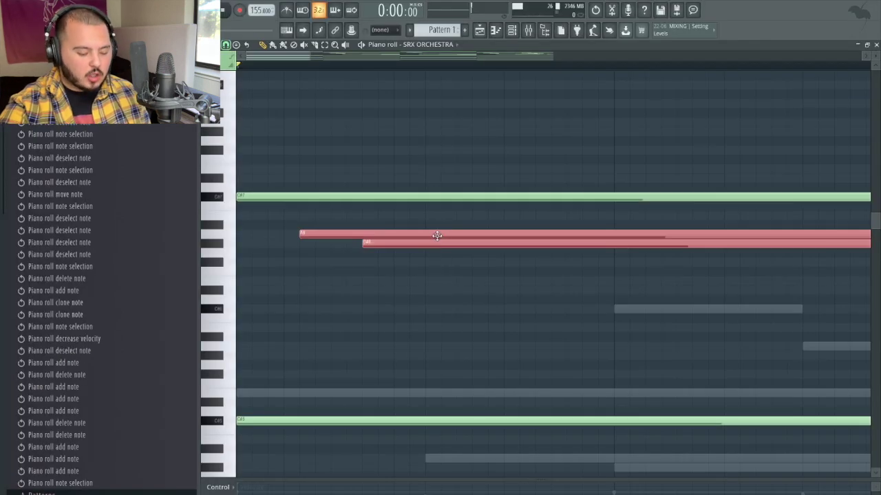
key(ctrl+shift+q)
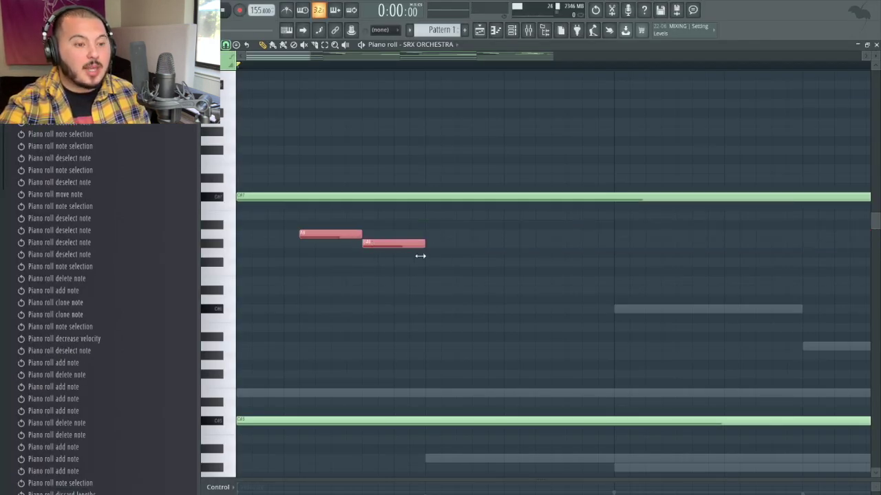
click(369, 228)
drag(359, 234, 423, 235)
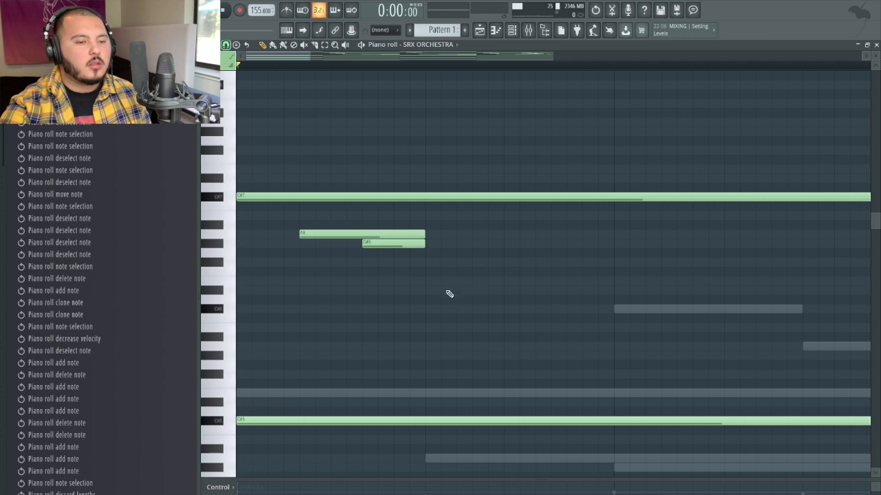
key(space)
key(space)
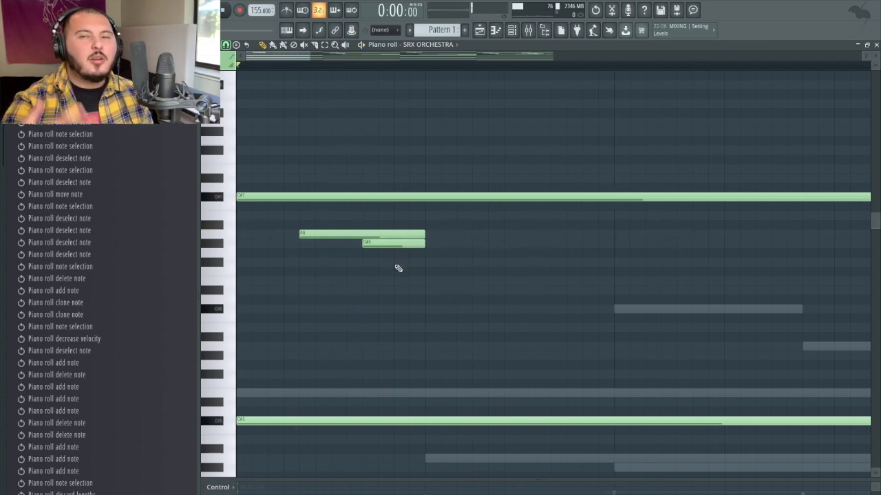
scroll(569, 369, down, 2)
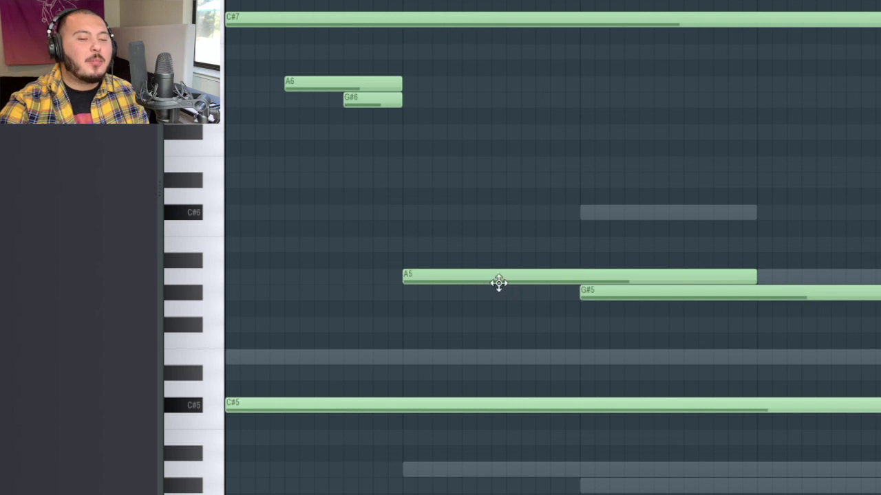
click(476, 280)
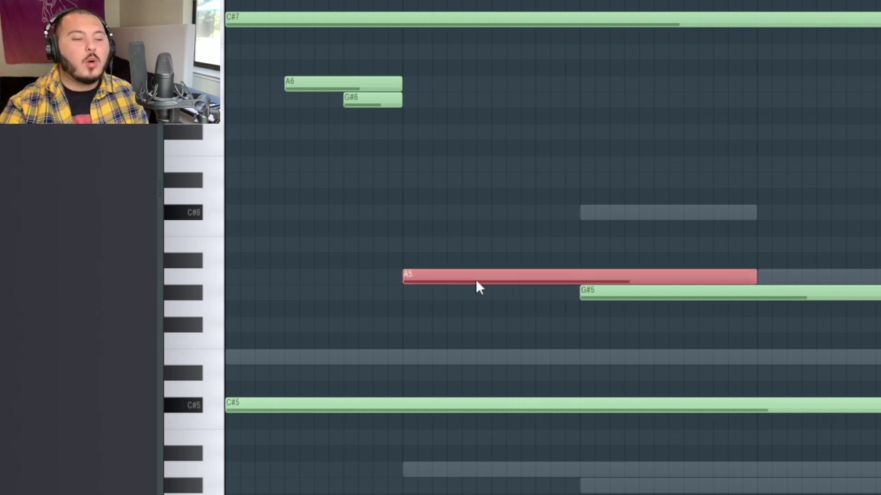
key(shift+Up)
key(shift+Down)
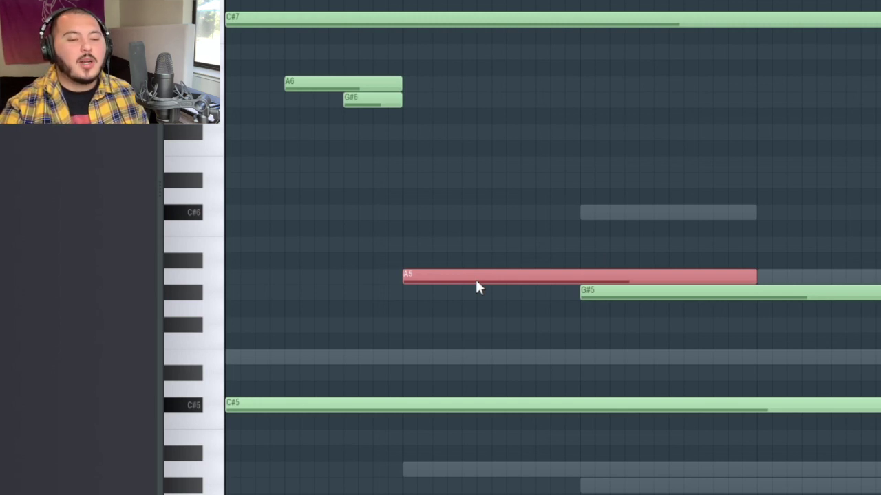
click(379, 281)
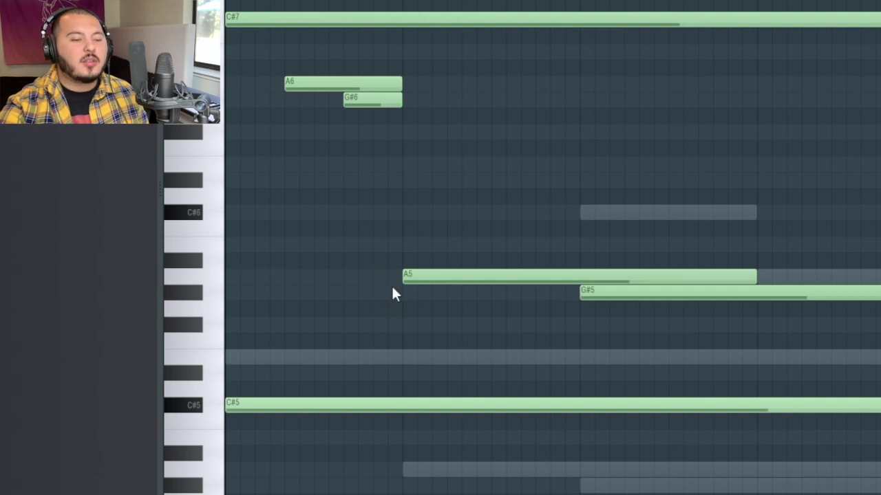
click(422, 274)
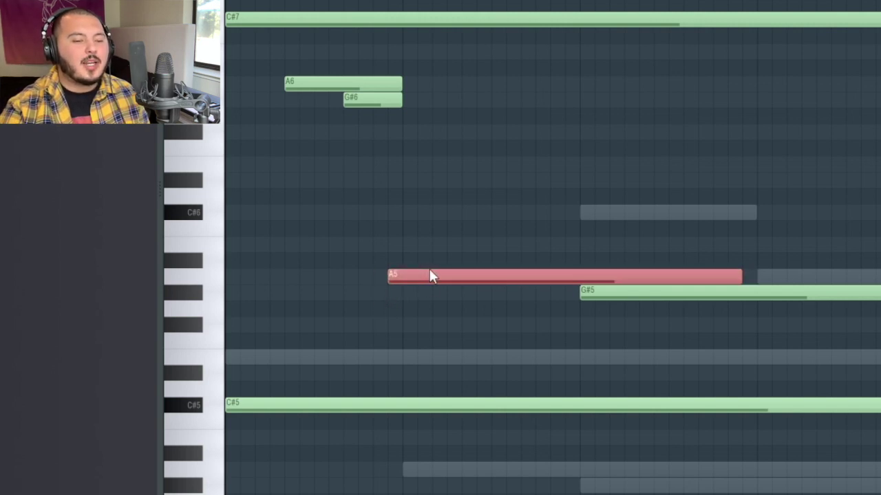
key(shift+Down)
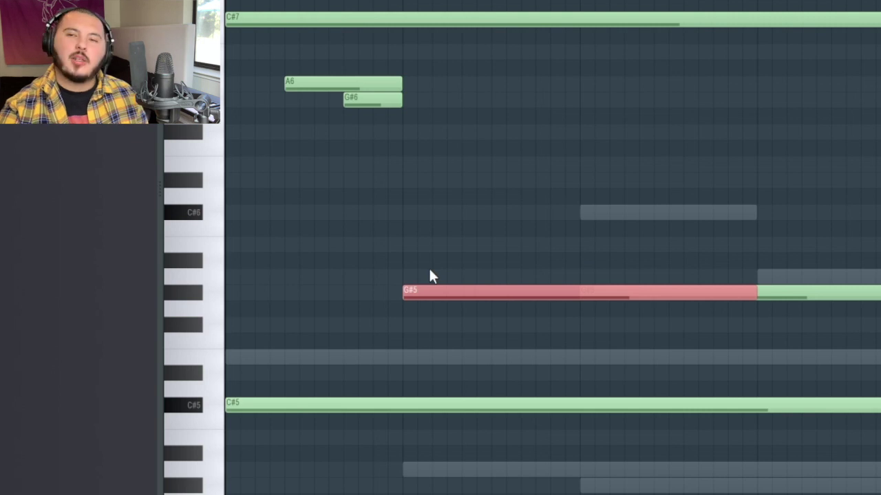
key(shift+Up)
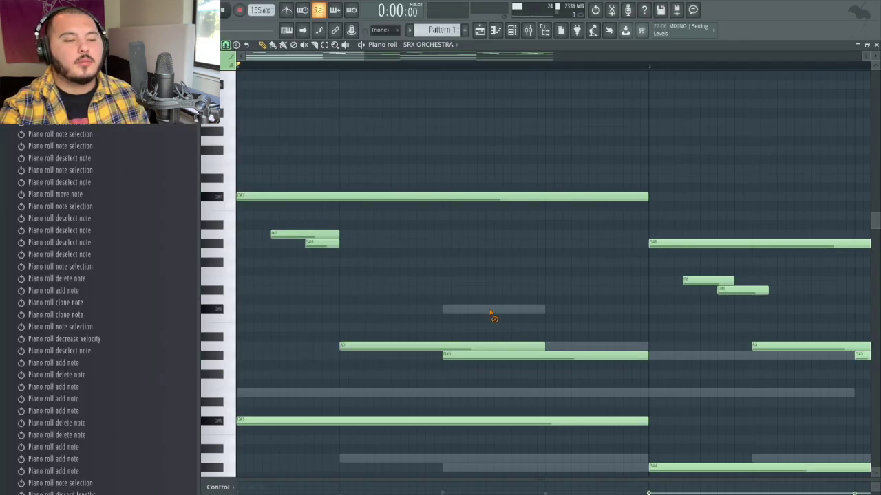
click(492, 318)
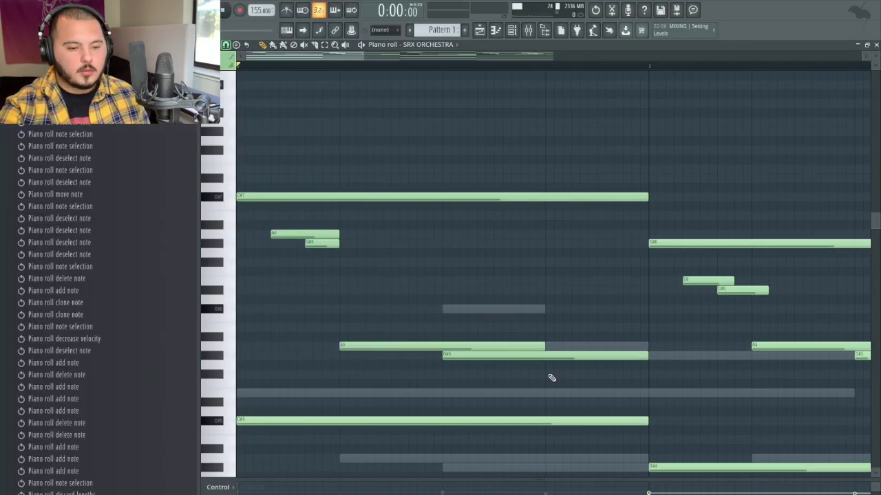
Add a new chord note, trim the overlapping D#6 and lower notes, and audition.
click(552, 375)
drag(647, 355, 545, 354)
drag(750, 374, 648, 375)
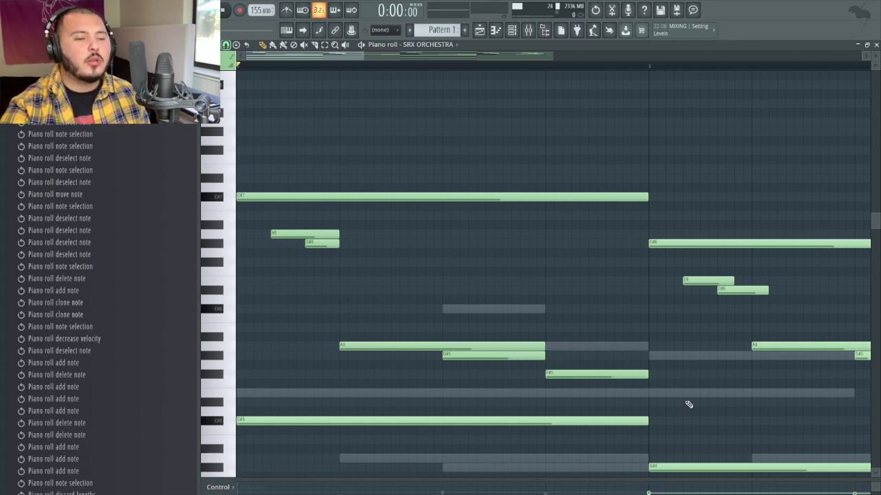
key(space)
key(space)
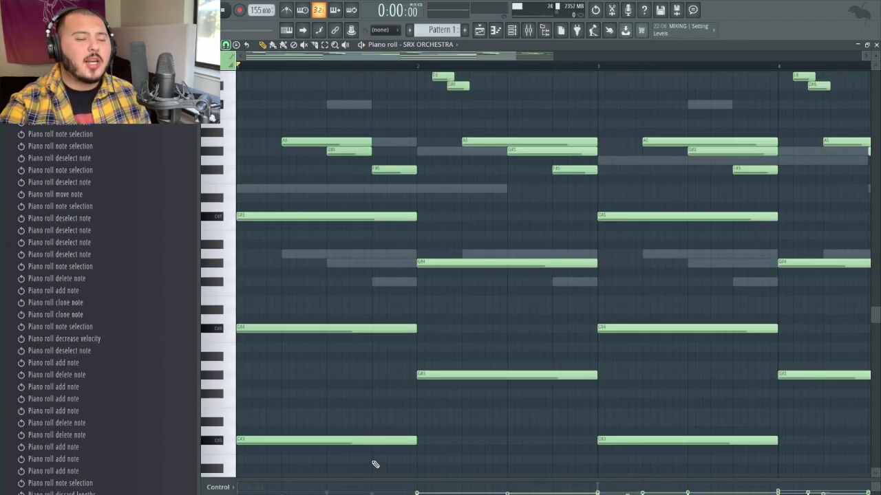
Duplicate the opening chord into the next bar and transpose the copy down.
drag(390, 464, 275, 69)
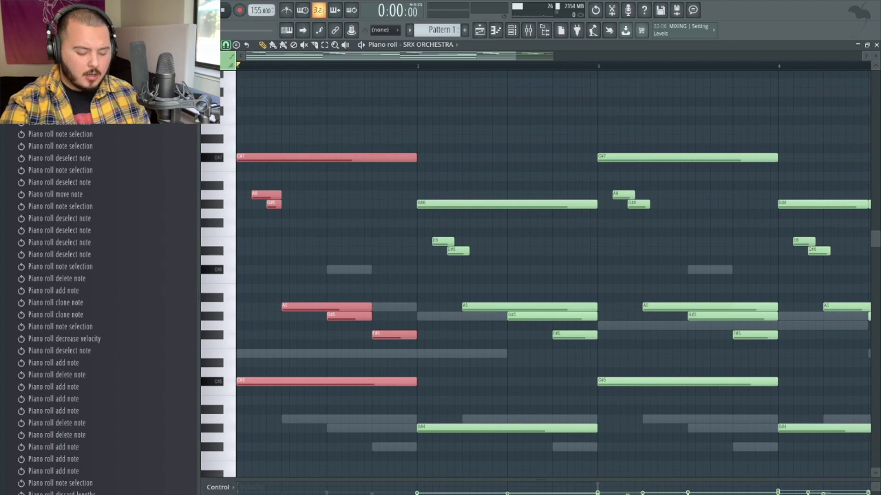
key(ctrl+b)
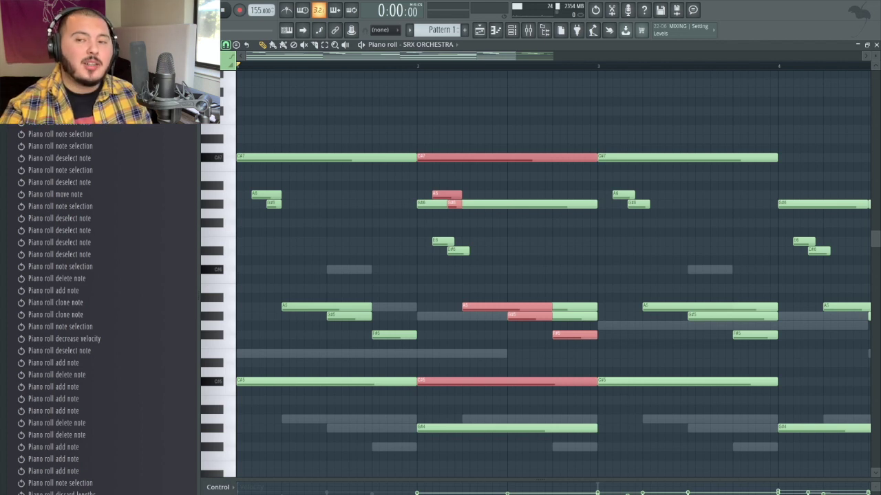
key(Down)
key(Down)
key(Down)
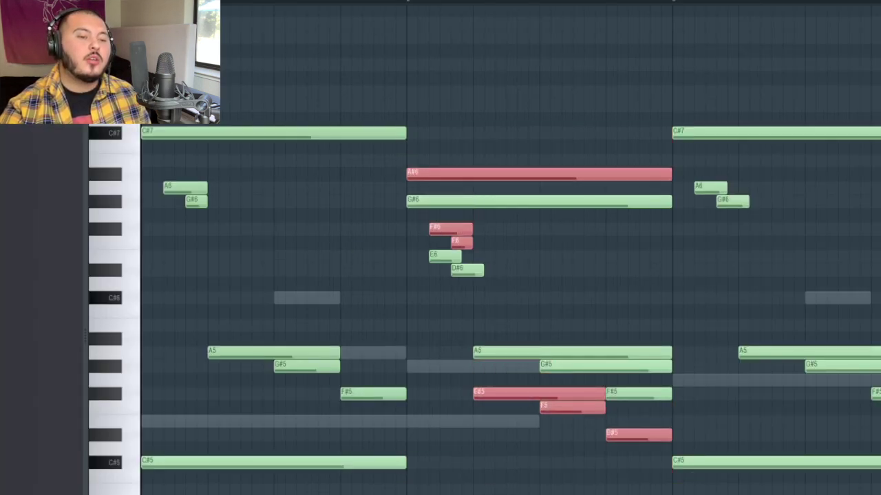
key(Down)
key(Down)
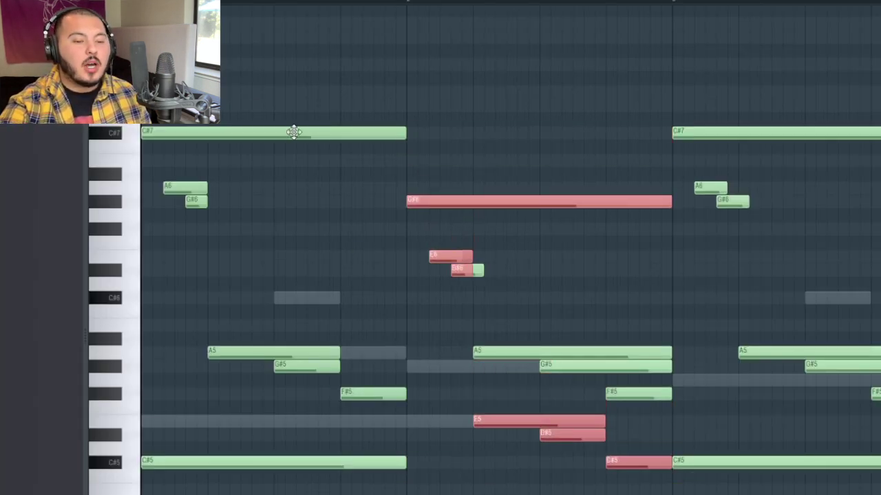
scroll(491, 393, down, 2)
scroll(491, 392, down, 8)
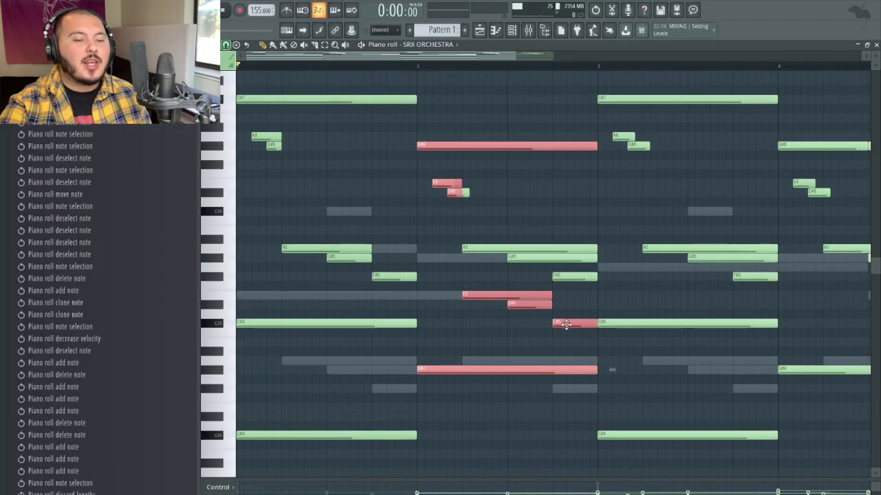
mouse_move(568, 327)
mouse_down()
mouse_move(524, 293)
mouse_move(516, 258)
mouse_up()
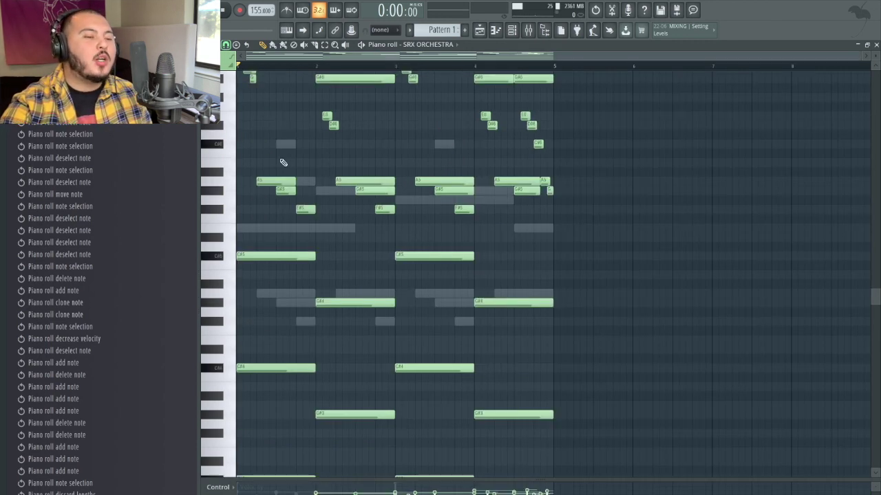
drag(435, 76, 455, 375)
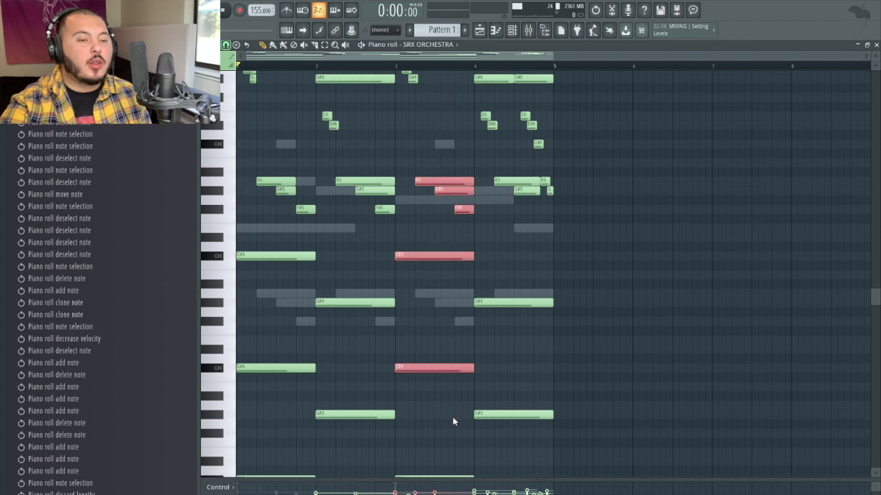
drag(516, 114, 495, 275)
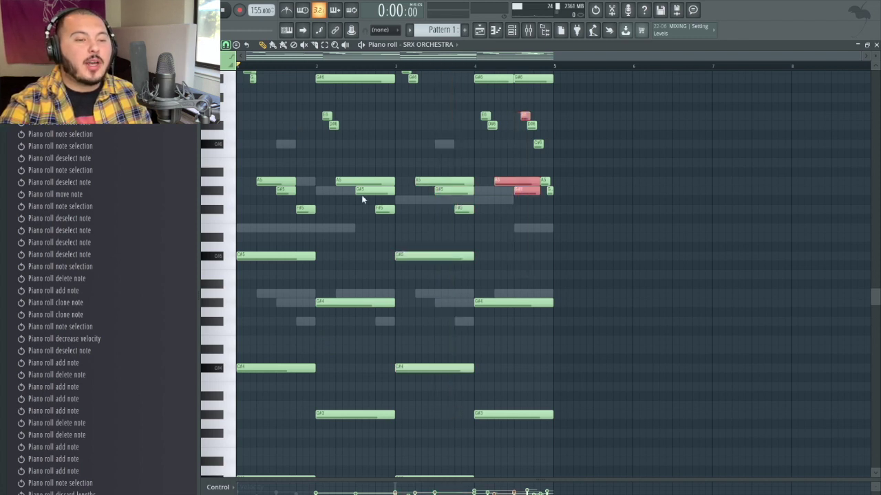
drag(348, 113, 349, 377)
scroll(549, 186, up, 5)
scroll(546, 223, down, 2)
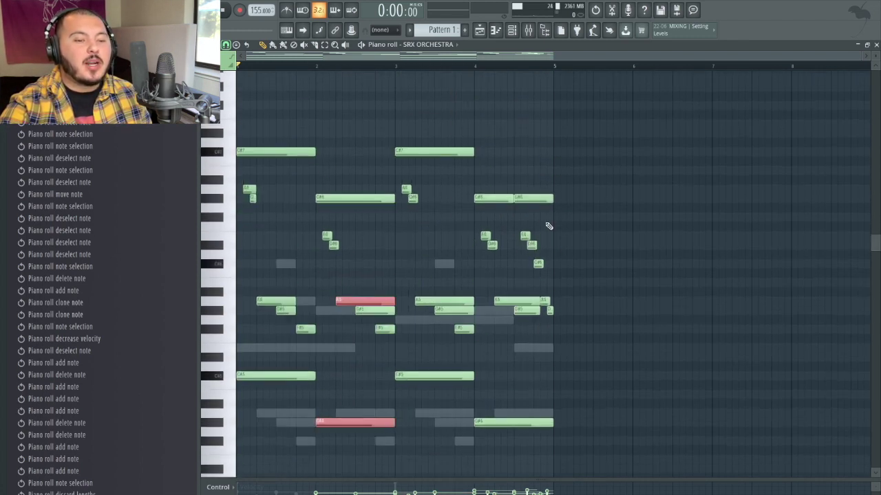
ctrl+scroll(547, 230, up, 2)
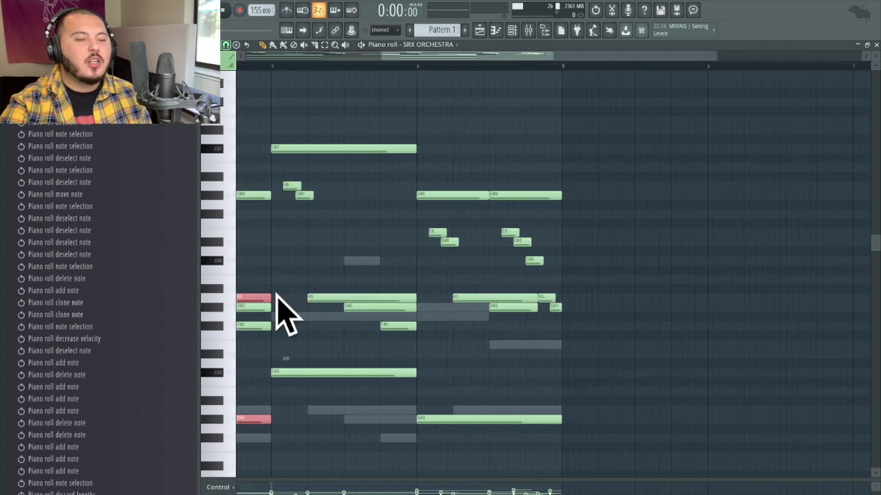
scroll(316, 379, down, 1)
scroll(344, 354, down, 3)
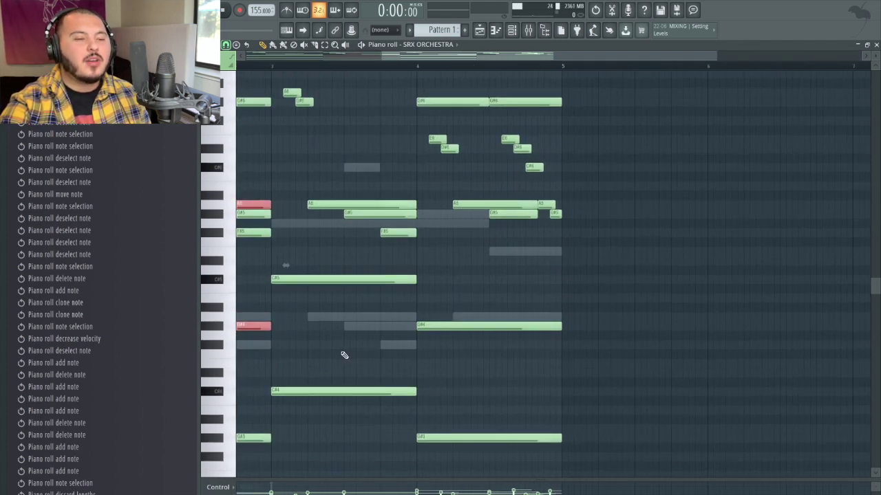
ctrl+scroll(344, 353, down, 2)
click(457, 355)
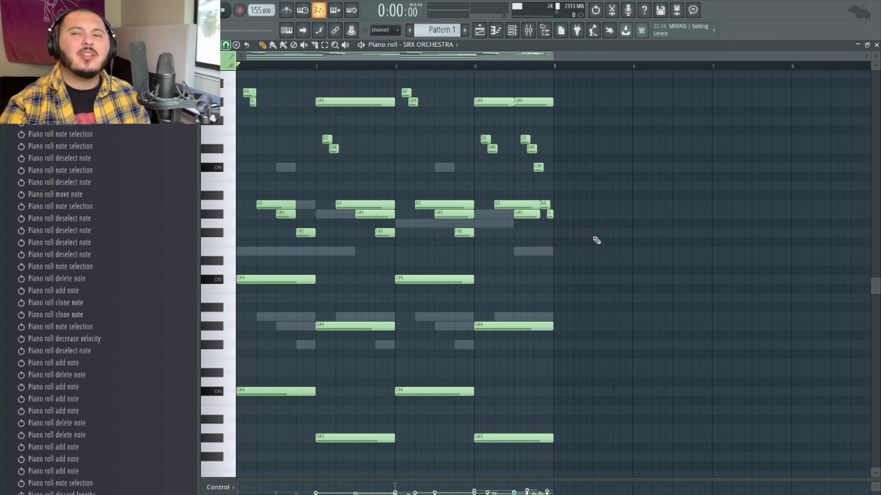
scroll(596, 240, up, 1)
scroll(596, 240, up, 3)
scroll(596, 240, down, 4)
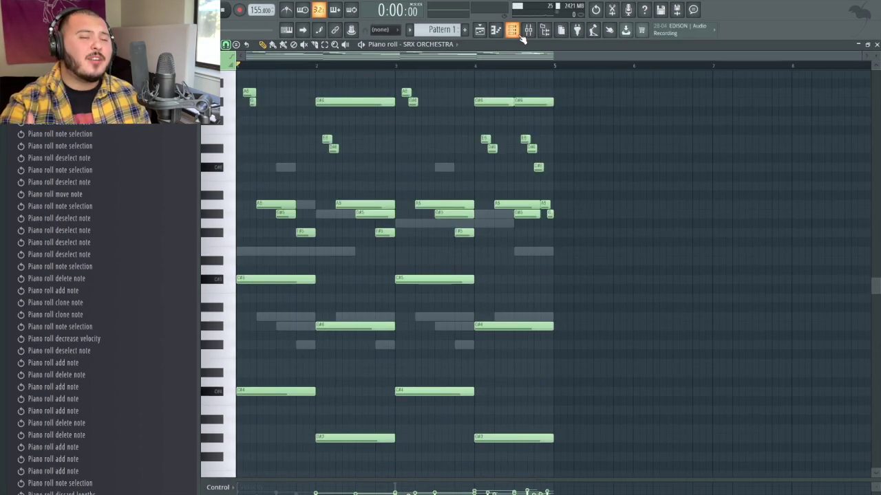
Raise the RC-20 Retro Color CUT filter's upper limit to 20000 Hz on the strings channel.
click(527, 29)
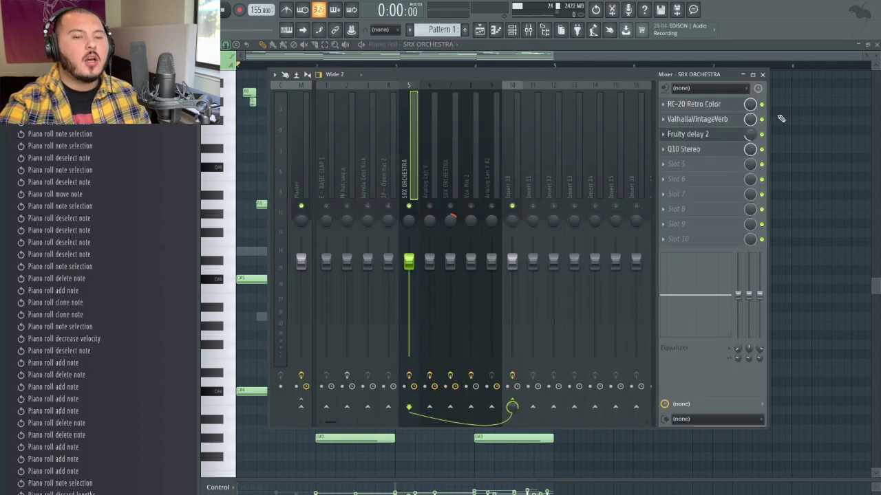
click(694, 104)
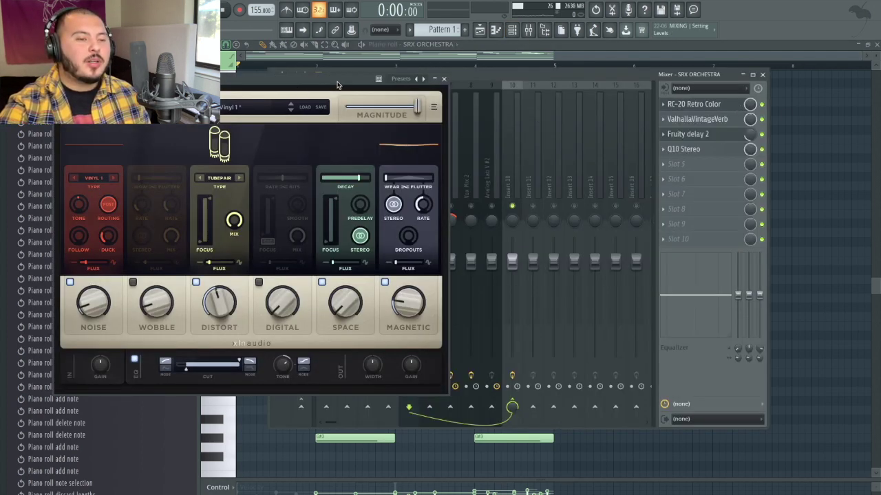
drag(337, 84, 424, 76)
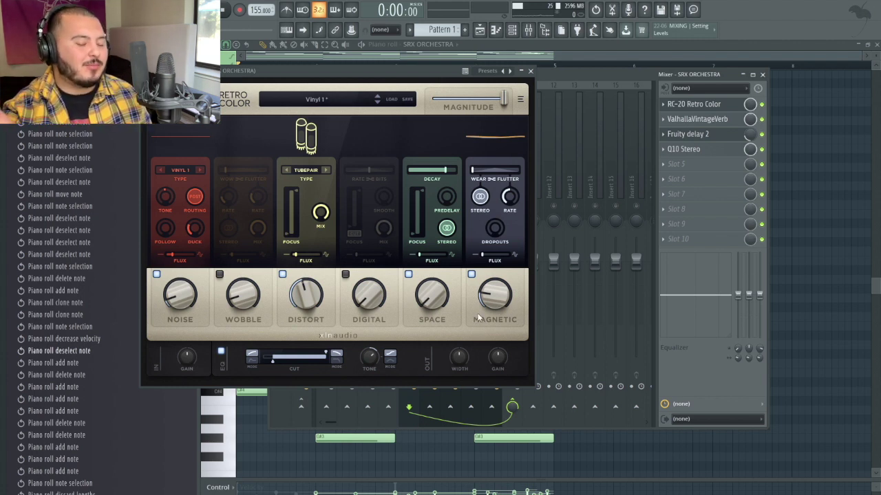
key(ctrl+shift+z)
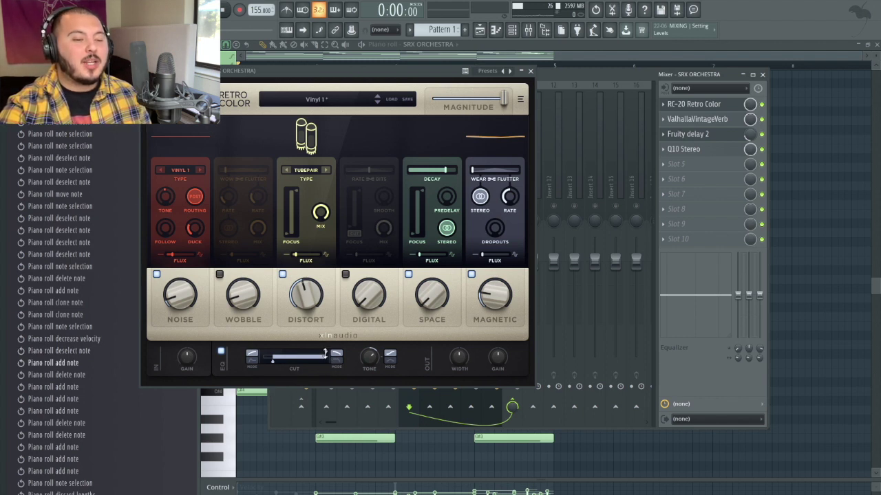
drag(324, 355, 341, 359)
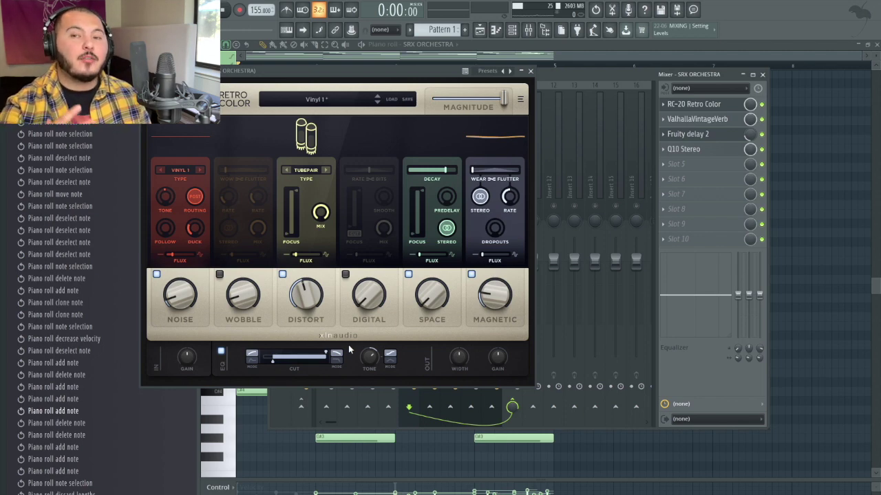
click(693, 119)
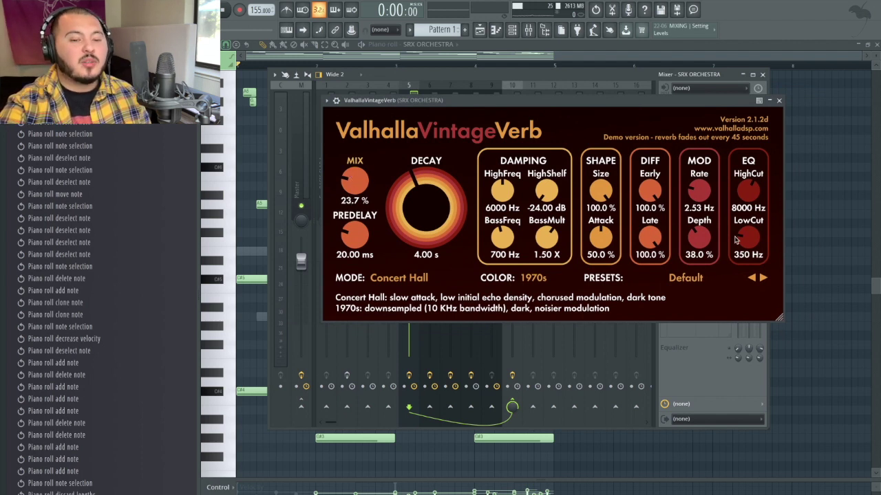
Raise the VintageVerb low cut to 360 Hz, then review and close the Q10 Stereo EQ.
drag(745, 245, 747, 243)
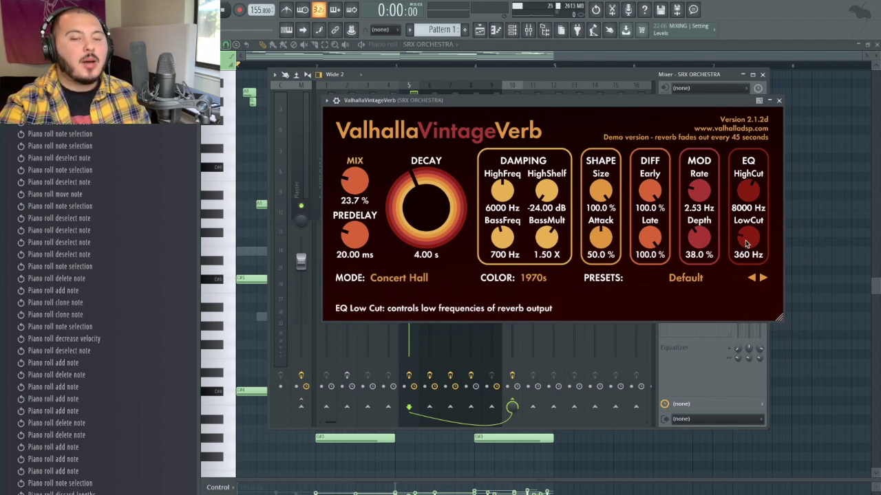
click(779, 101)
click(684, 149)
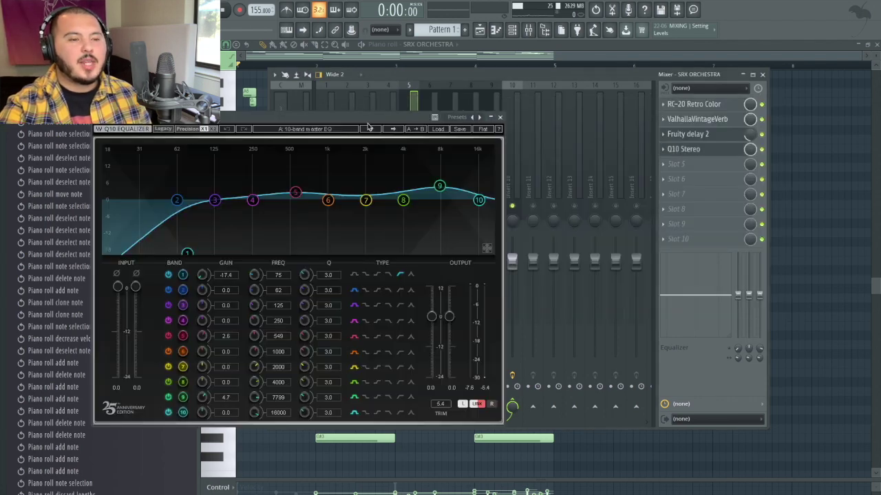
drag(275, 138, 469, 91)
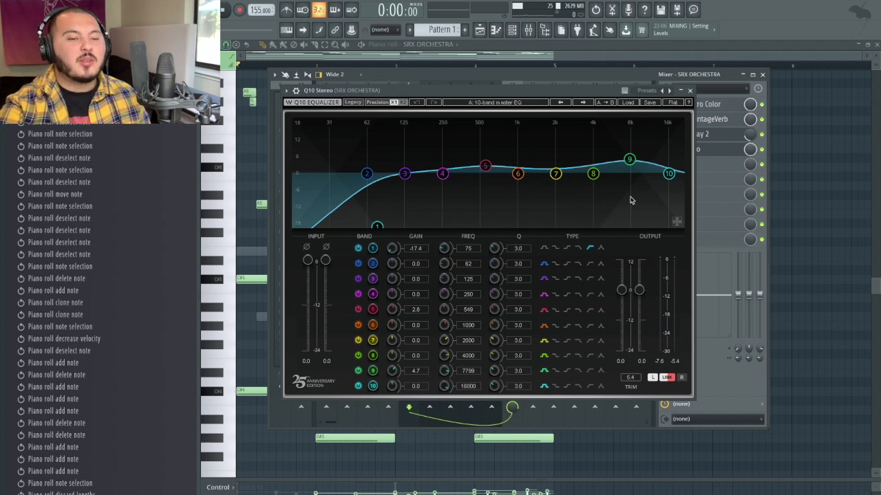
key(Escape)
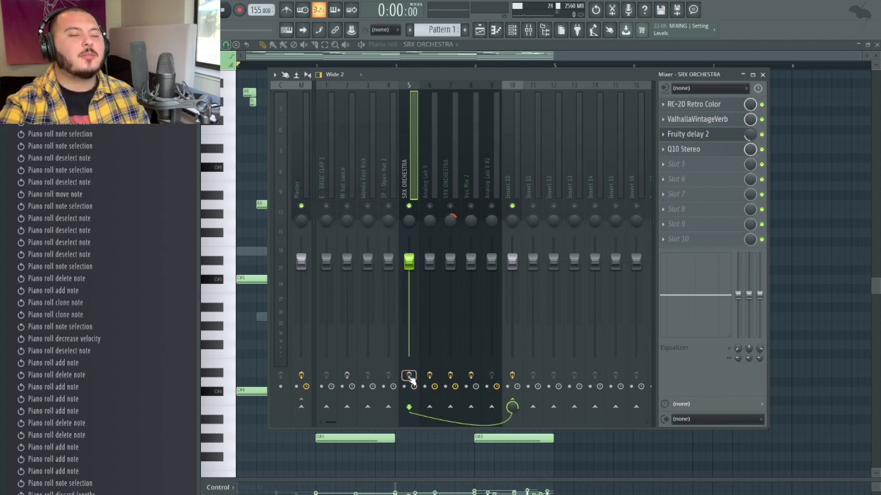
Play and stop the loop twice to audition the strings mix.
key(space)
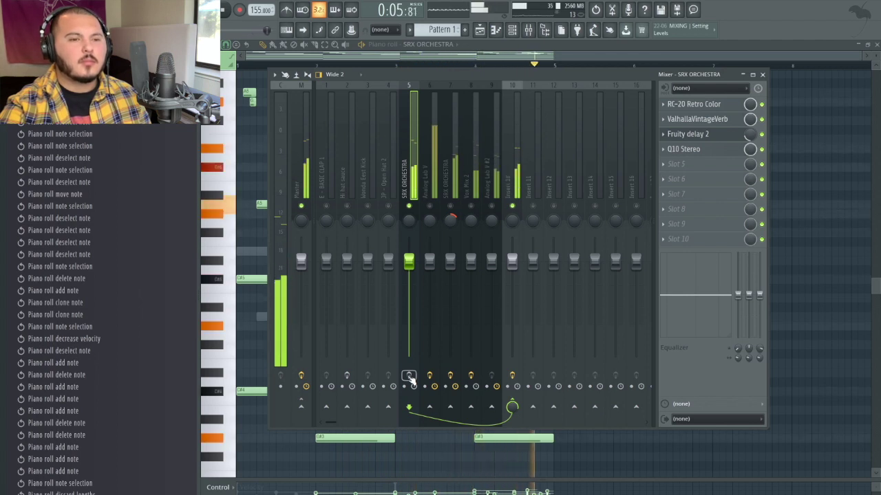
key(space)
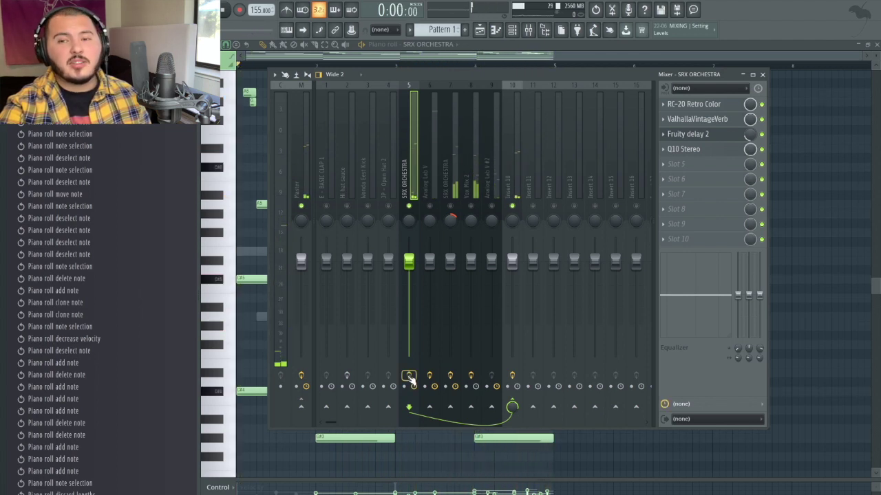
key(space)
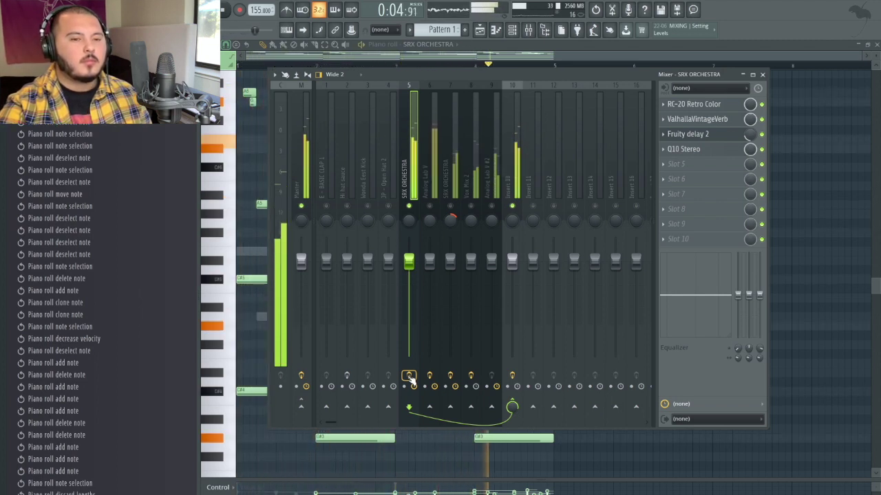
key(space)
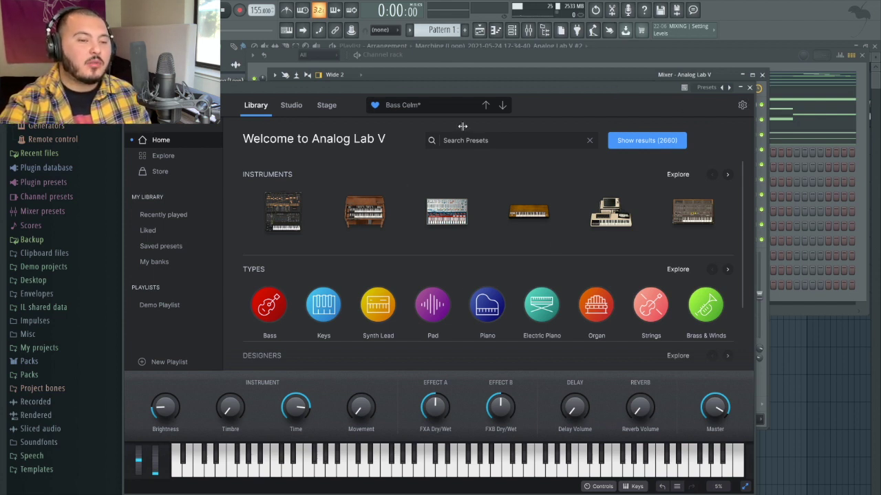
Close Analog Lab V and the mixer, and open the Analog Lab V piano roll.
click(750, 88)
click(761, 74)
click(688, 104)
scroll(564, 205, down, 2)
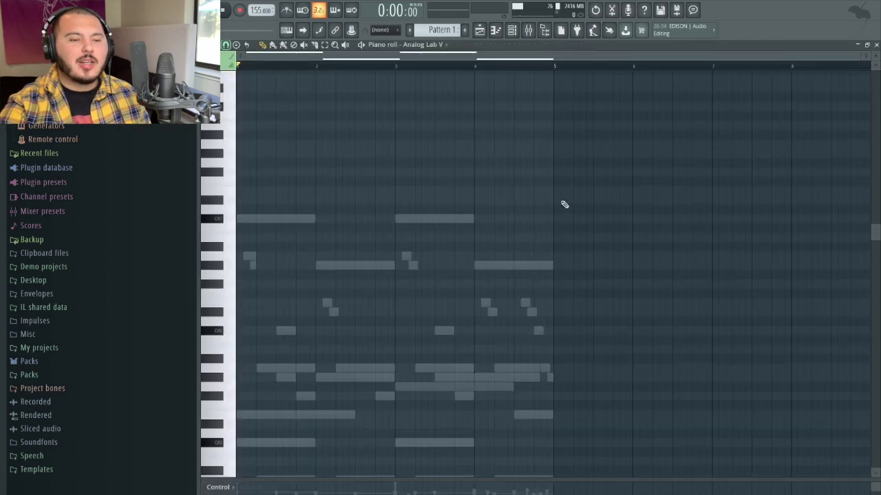
scroll(550, 209, down, 2)
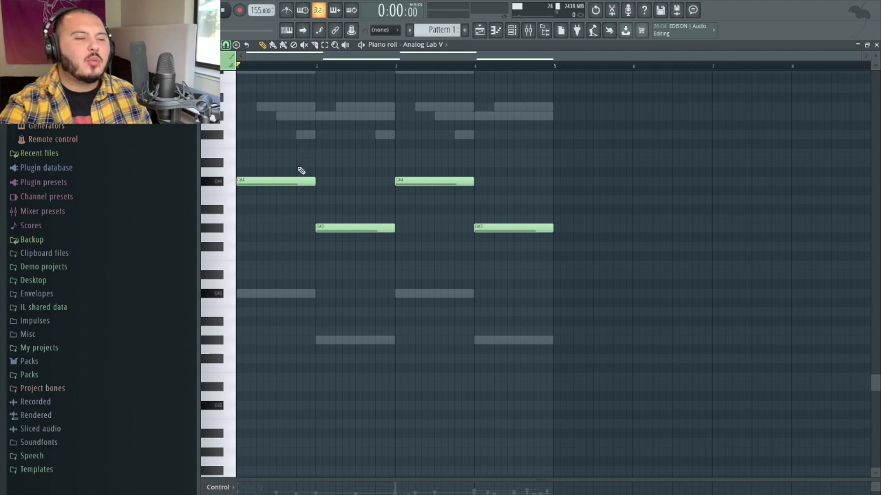
Trial-split the first C#4 and G#3 notes, undo both splits, and play the loop.
key(c)
drag(300, 177, 299, 200)
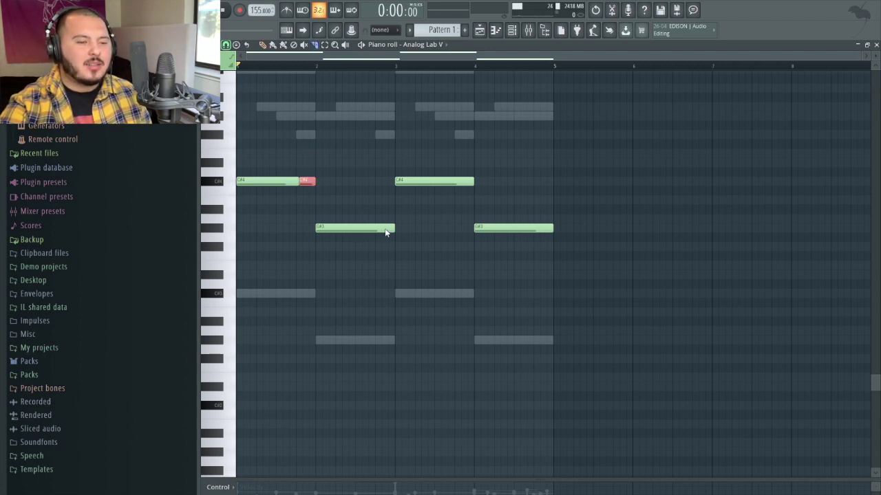
drag(385, 233, 385, 219)
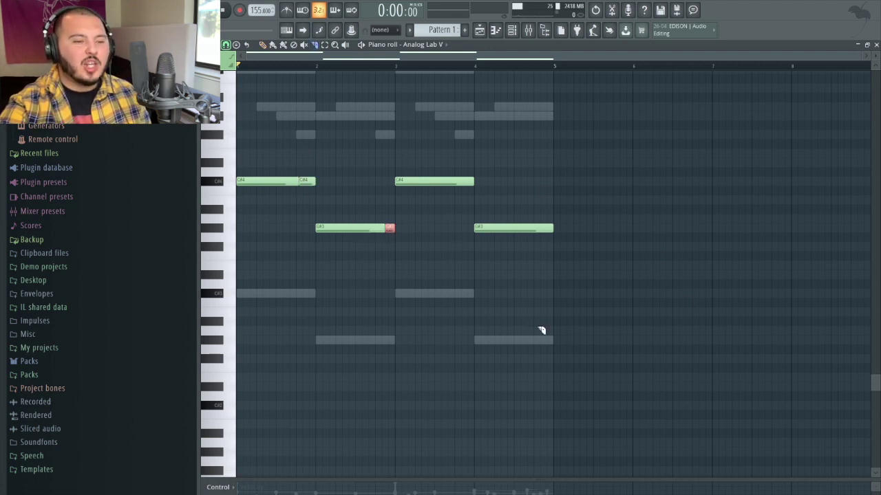
key(ctrl+alt+z)
key(ctrl+alt+z)
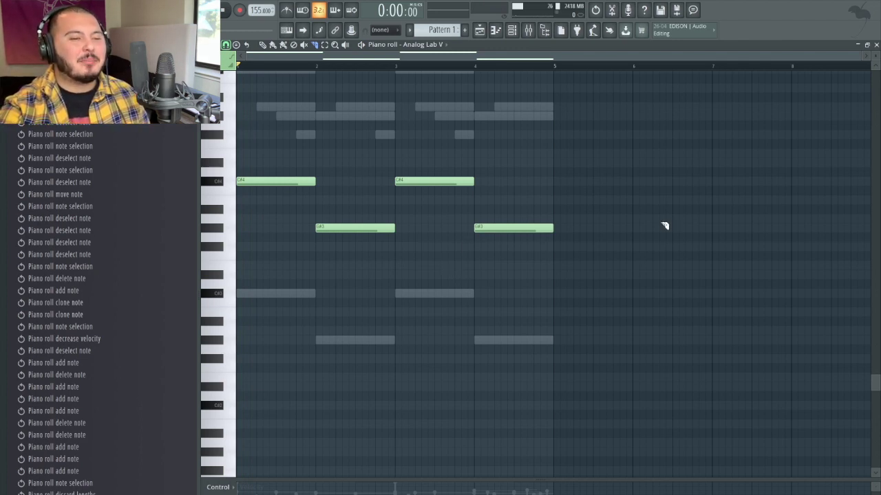
key(space)
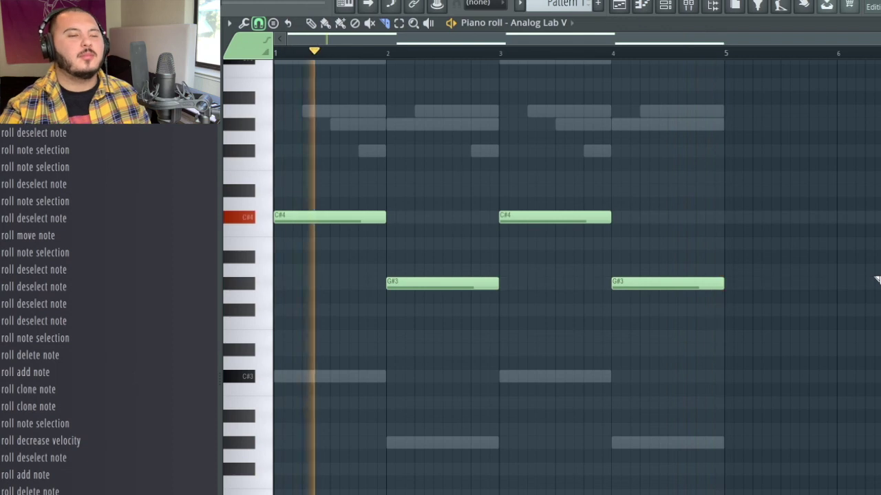
Stop playback and open MaxxBass on the Analog Lab V insert, moving its window right.
key(space)
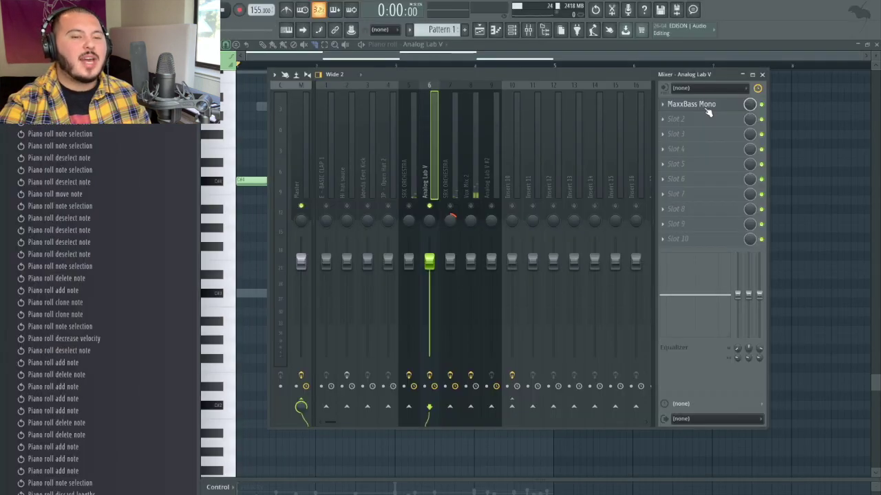
click(692, 105)
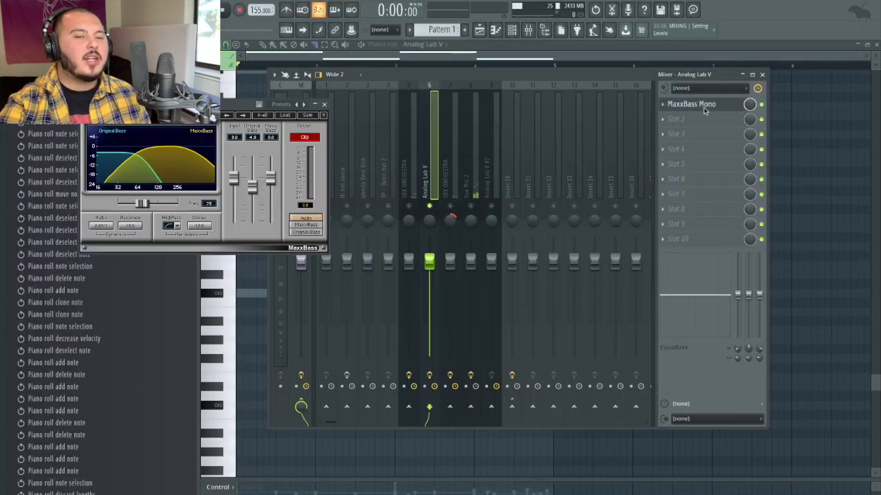
drag(117, 105, 306, 86)
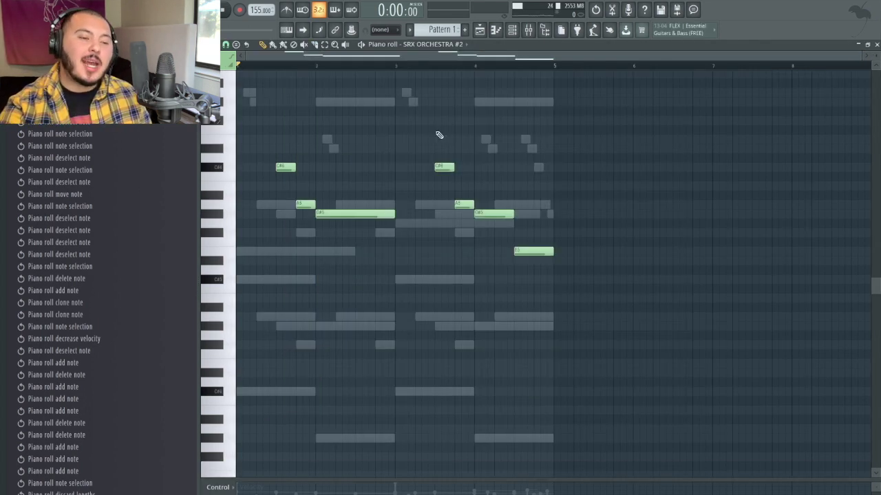
Inspect the SRX ORCHESTRA #2 instrument from the Channel Rack, then close both windows.
click(512, 29)
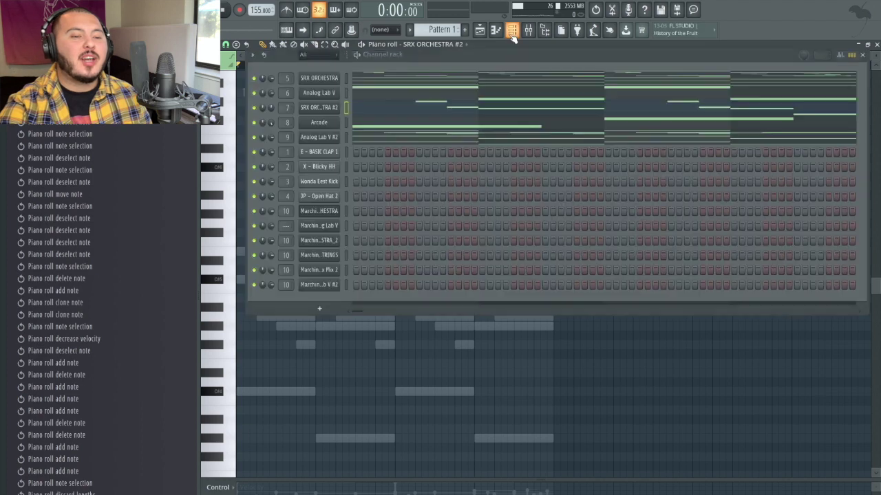
click(331, 109)
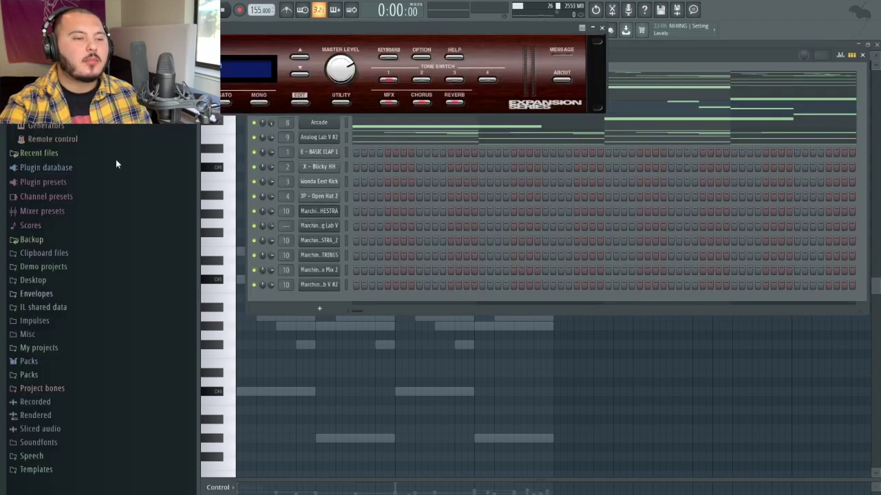
drag(252, 27, 453, 61)
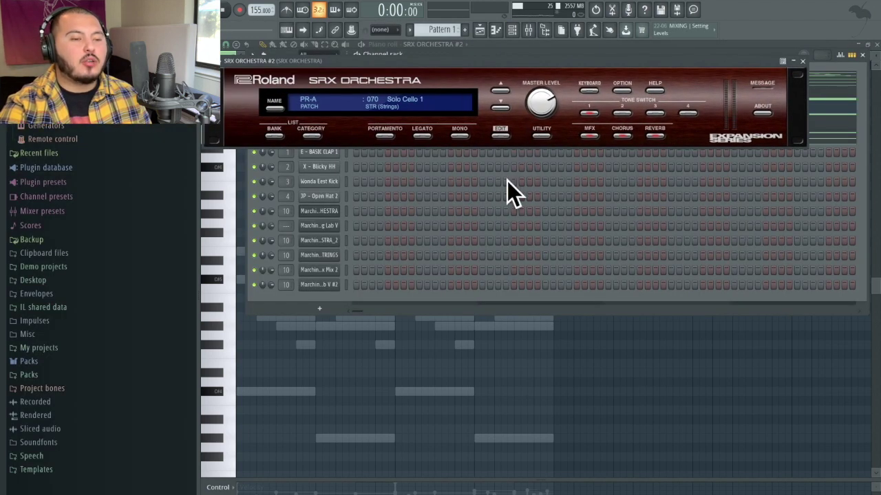
key(F6)
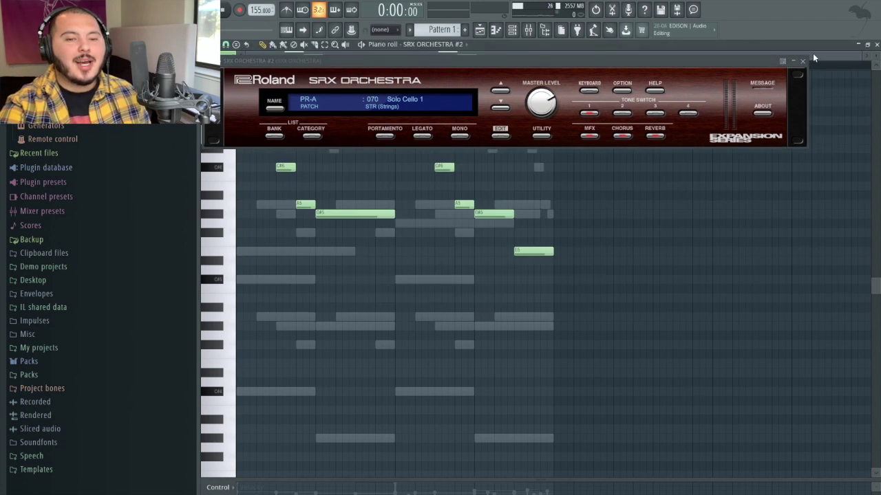
key(Escape)
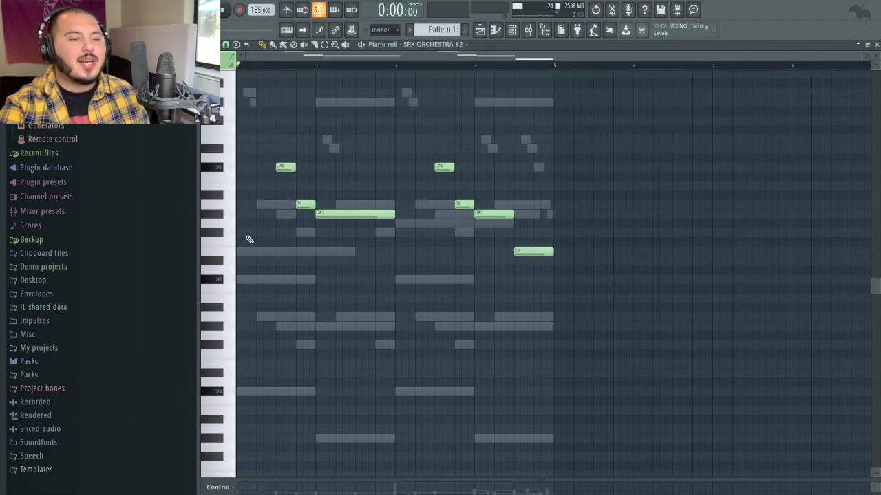
Transpose the SRX ORCHESTRA #2 cello notes down an octave to C#5, A4, G#4 and E4.
scroll(247, 238, up, 3)
key(Down)
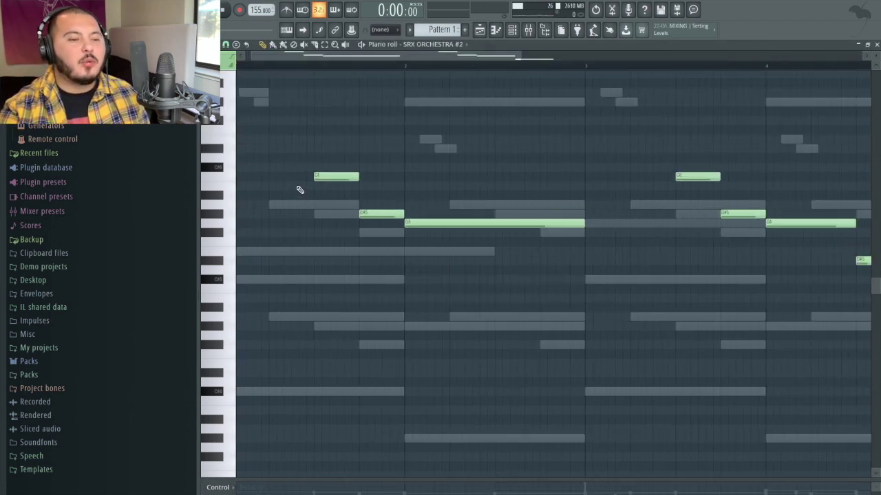
key(Up)
key(ctrl+Down)
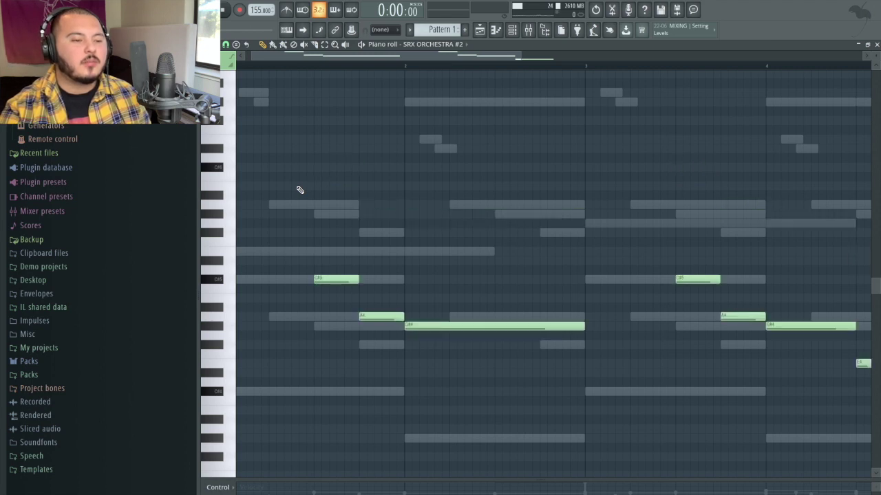
scroll(375, 234, down, 4)
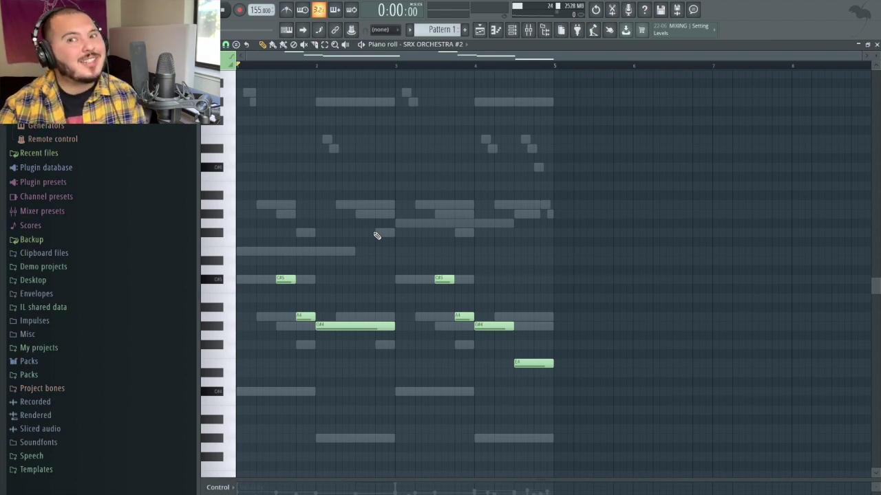
key(F9)
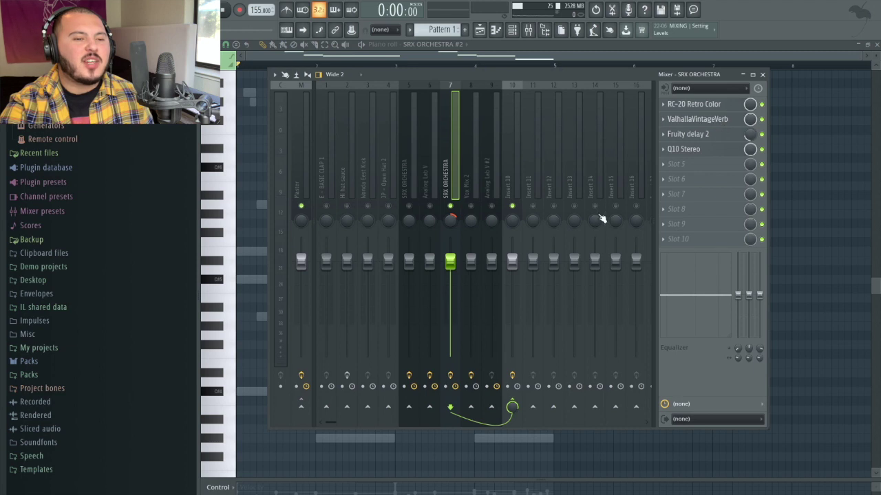
Check SRX ORCHESTRA mixer inserts 5 and 7 while the lowered cello loop plays.
click(416, 161)
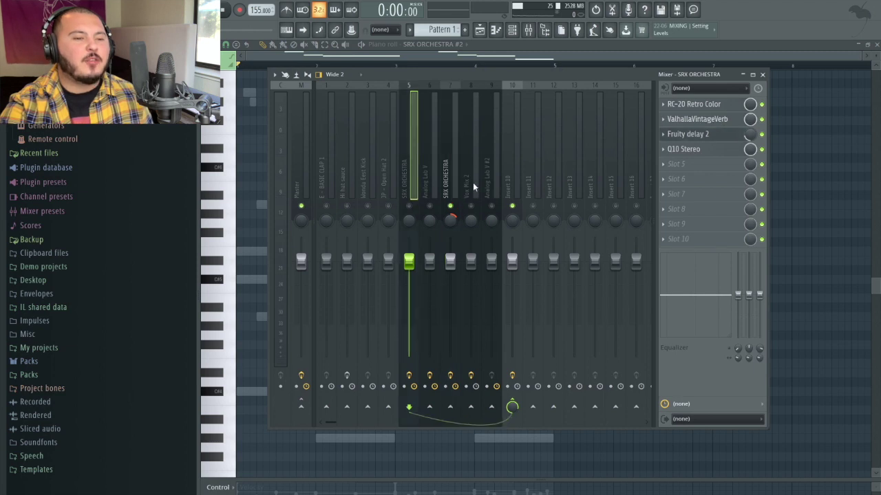
click(762, 74)
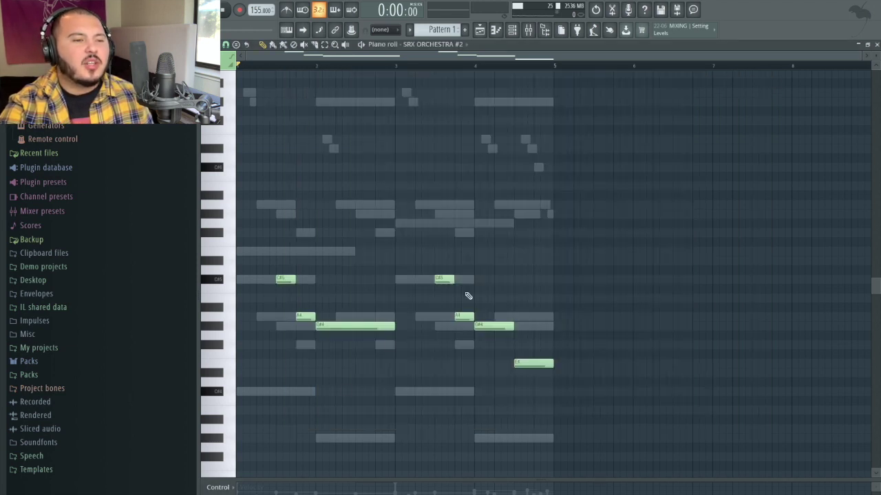
key(space)
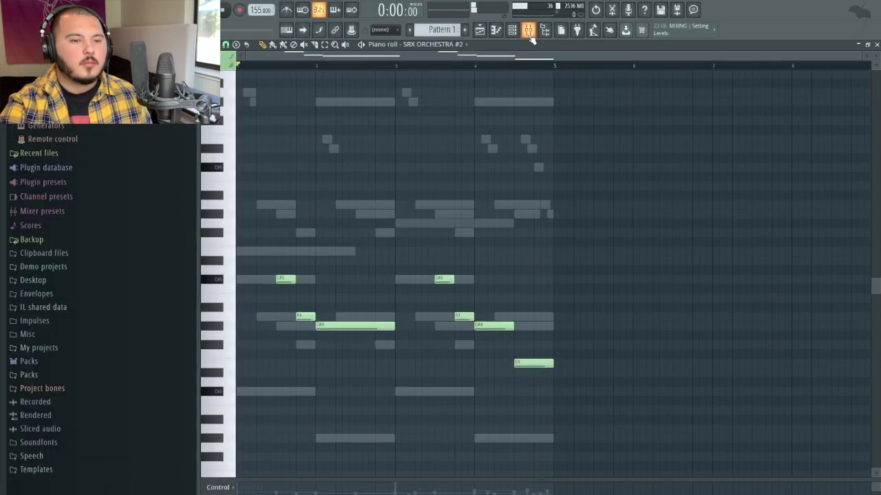
key(F9)
click(455, 171)
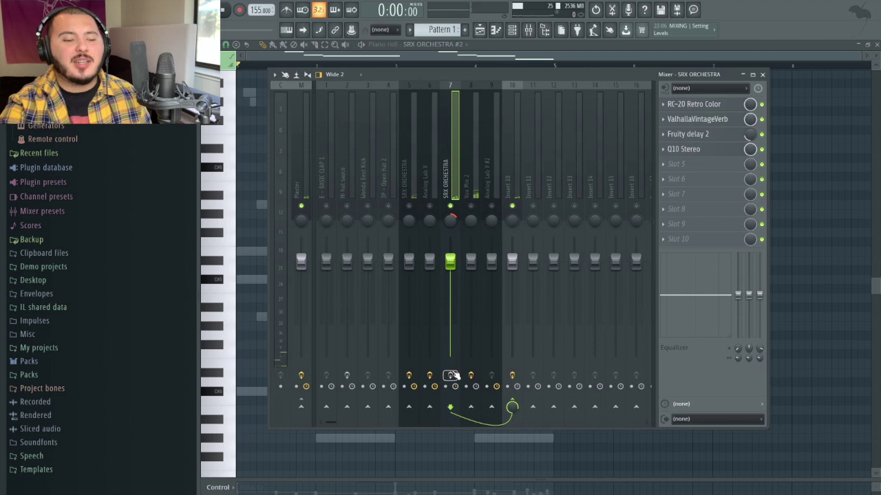
key(F9)
Play and stop the cello loop twice more to audition the octave drop.
key(space)
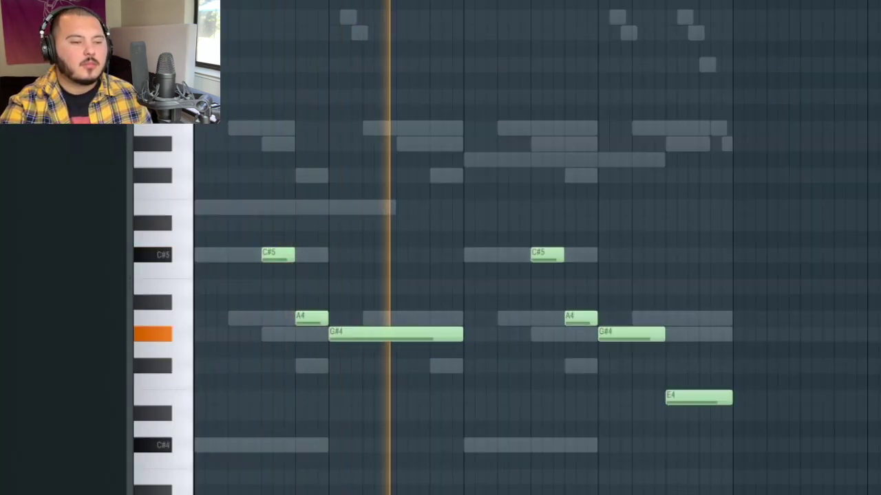
key(space)
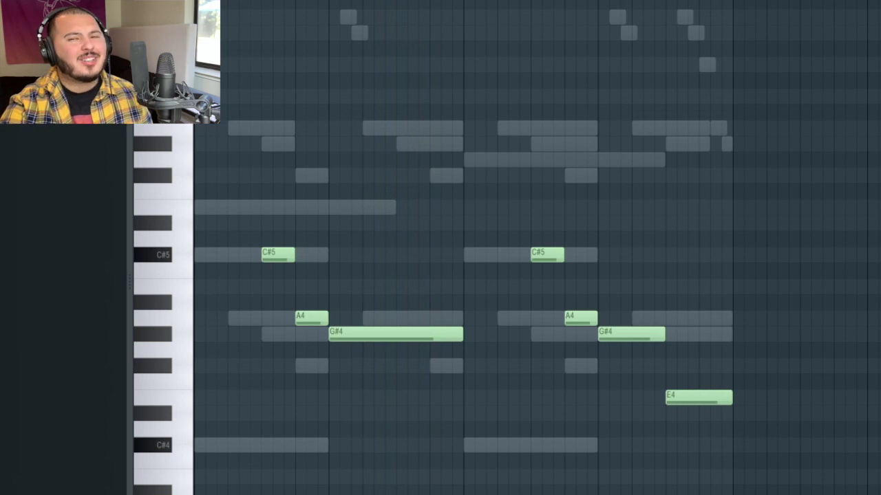
key(F9)
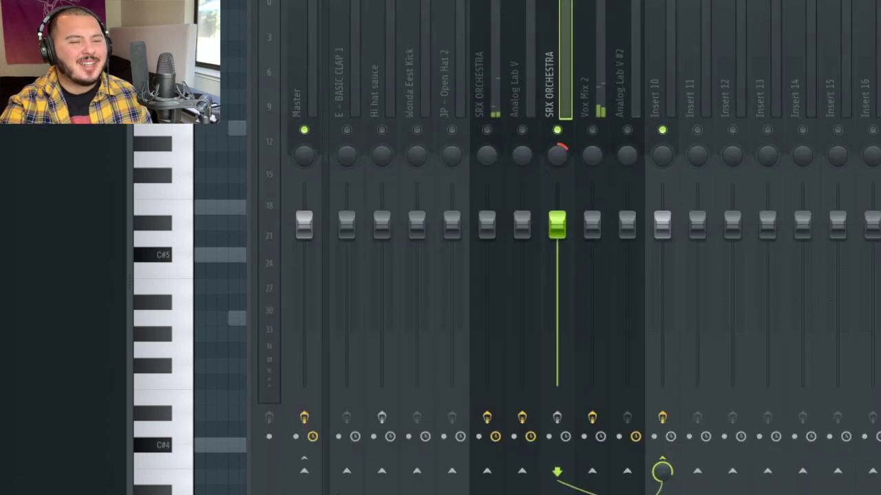
key(F9)
key(space)
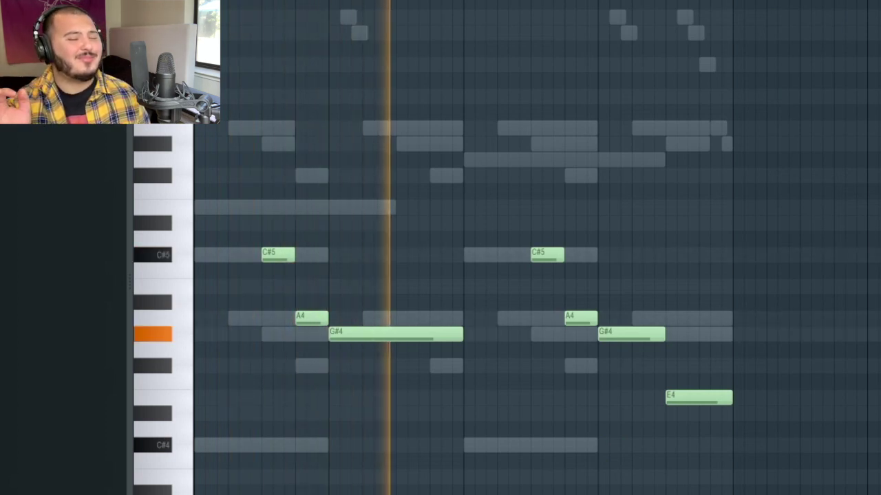
key(space)
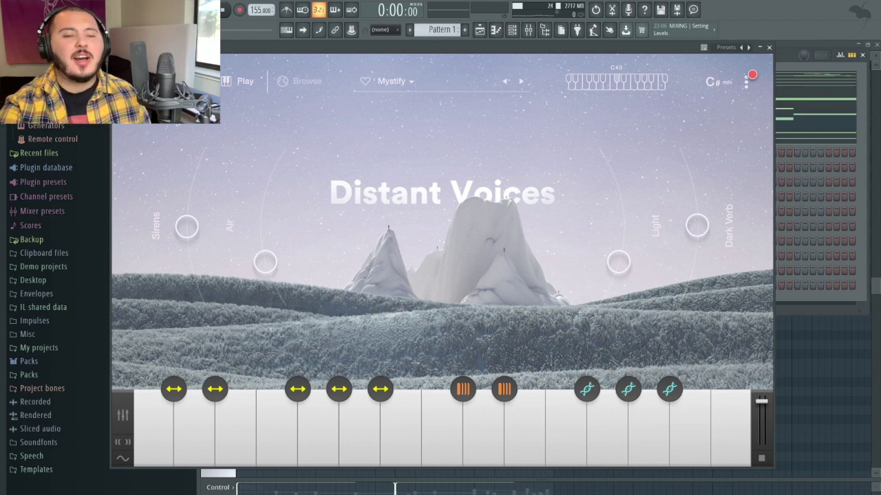
Close Distant Voices, play the Arcade melody, and bring up the mixer on Vox Mix 2.
click(771, 50)
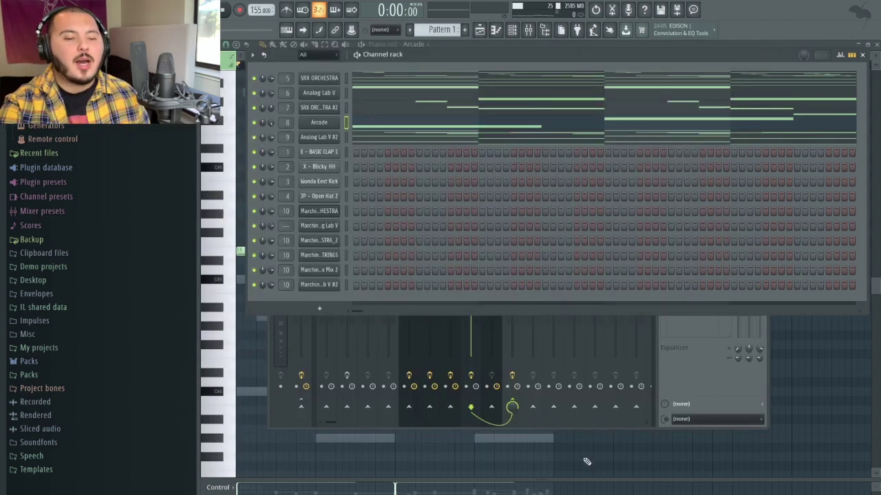
click(334, 144)
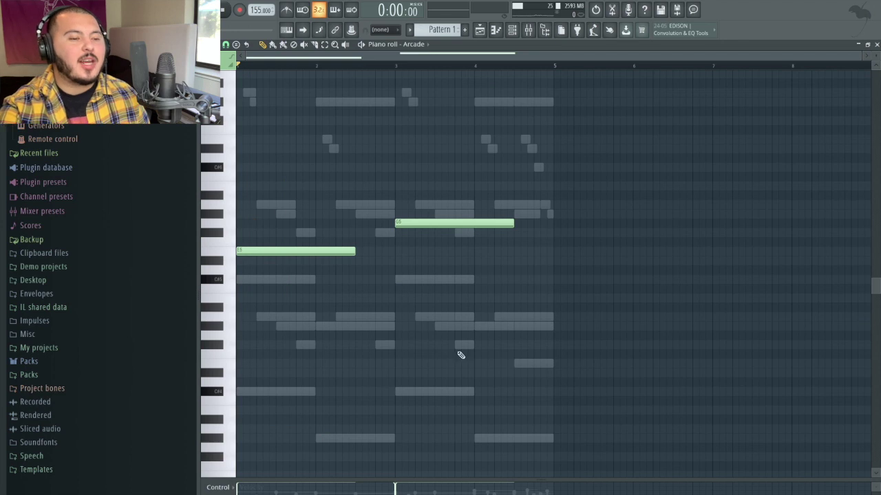
key(space)
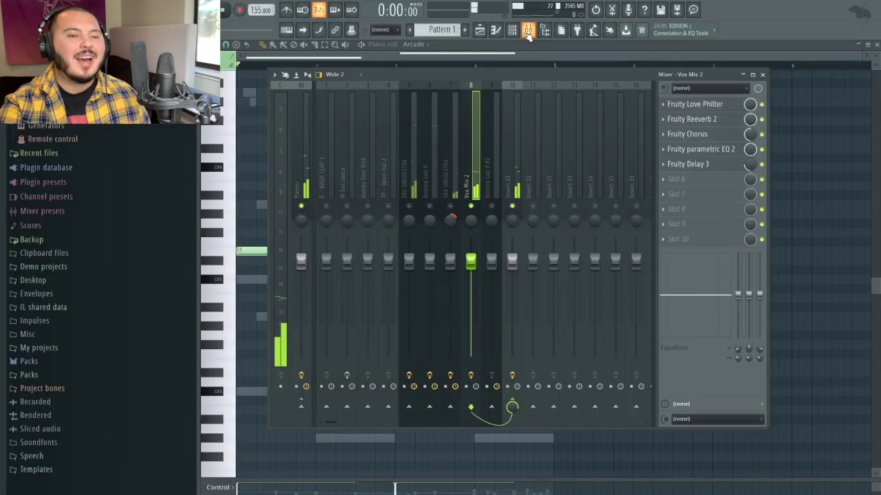
click(528, 31)
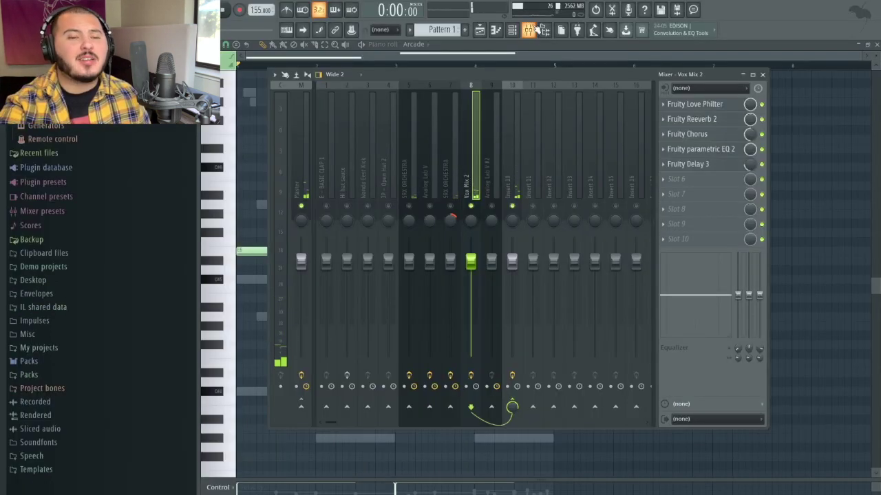
Inspect Vox Mix 2's Love Philter, Reeverb 2, Chorus, Parametric EQ 2 and Delay 3, then hide the mixer.
click(703, 104)
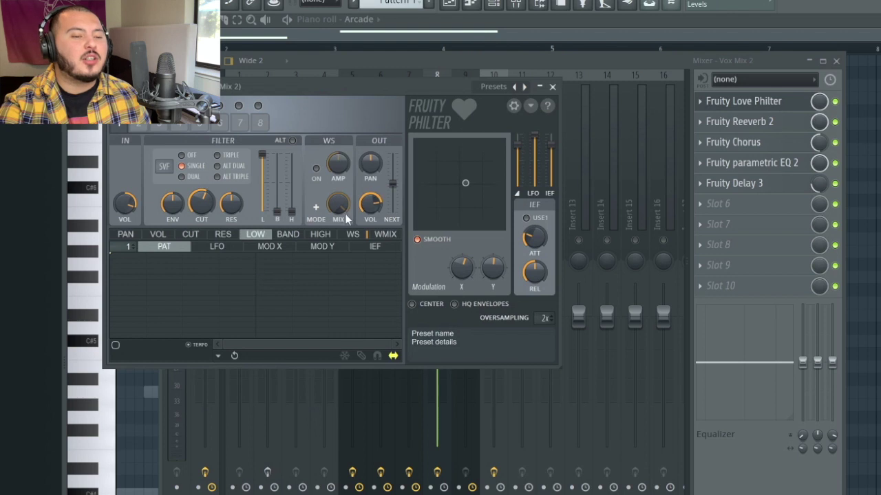
click(736, 121)
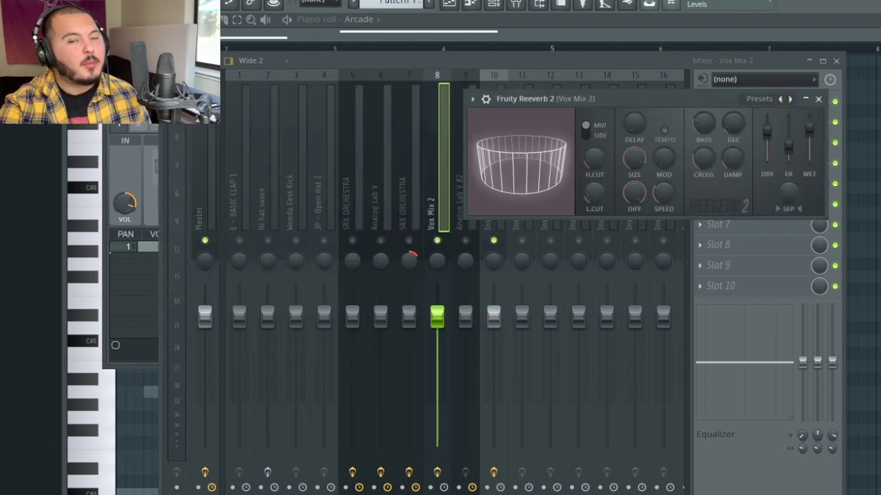
click(819, 100)
click(765, 144)
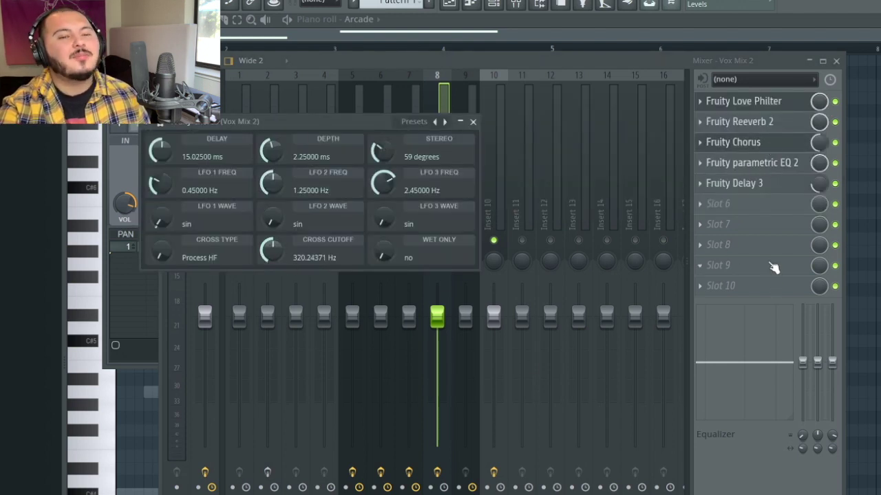
click(729, 163)
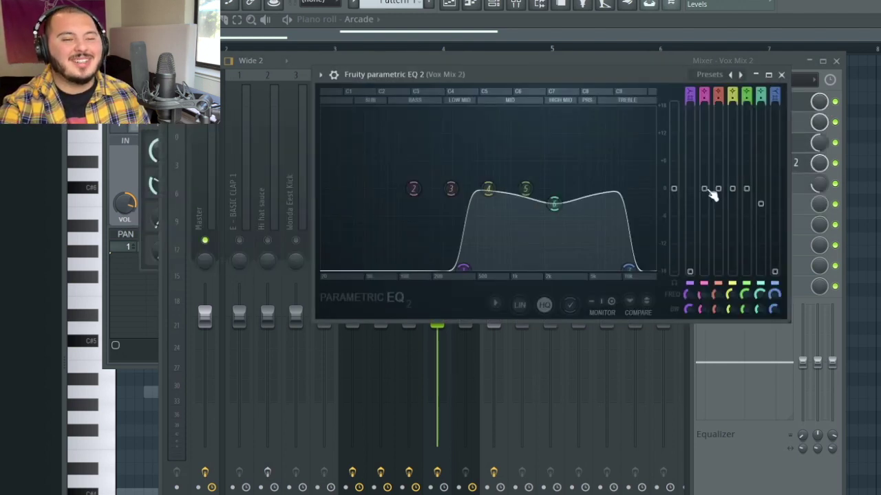
click(781, 74)
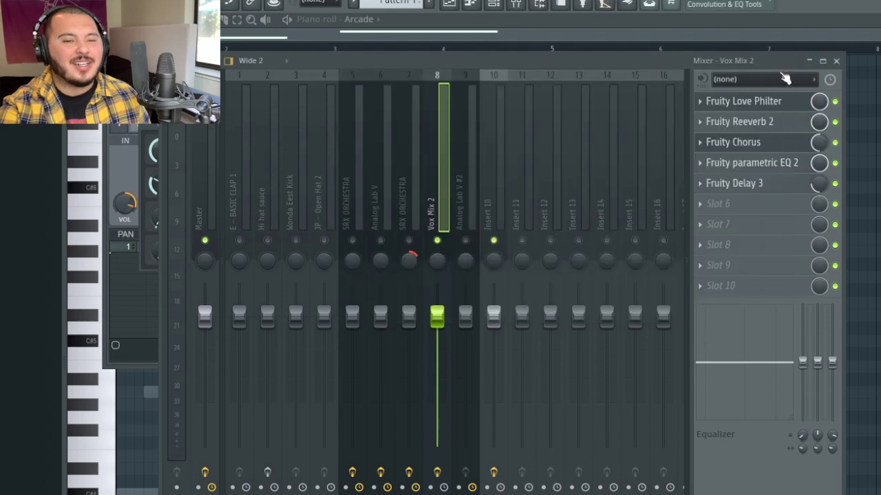
click(764, 192)
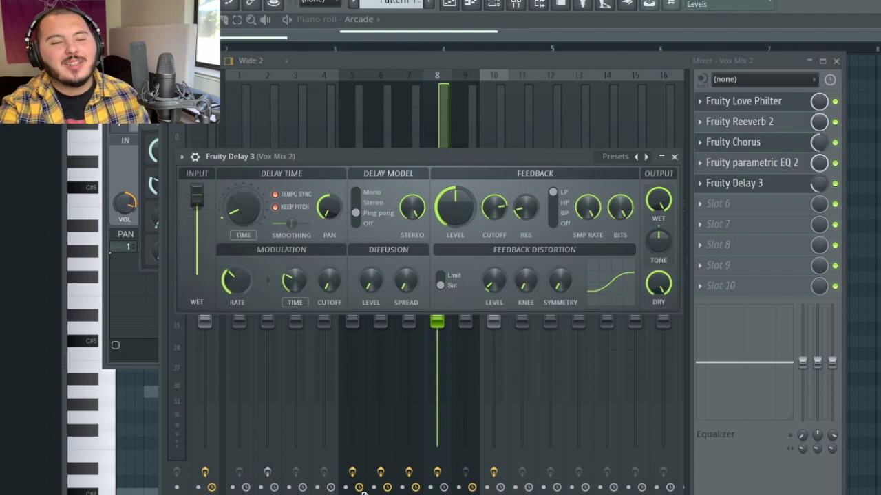
click(674, 156)
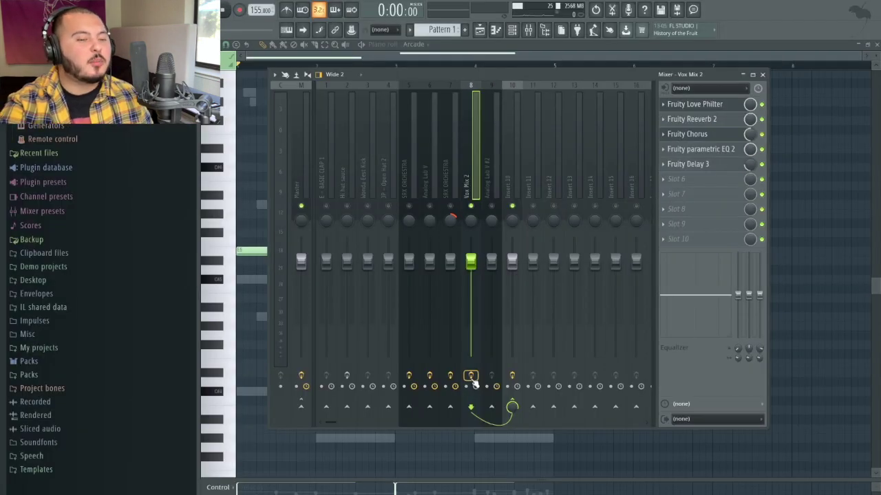
key(F9)
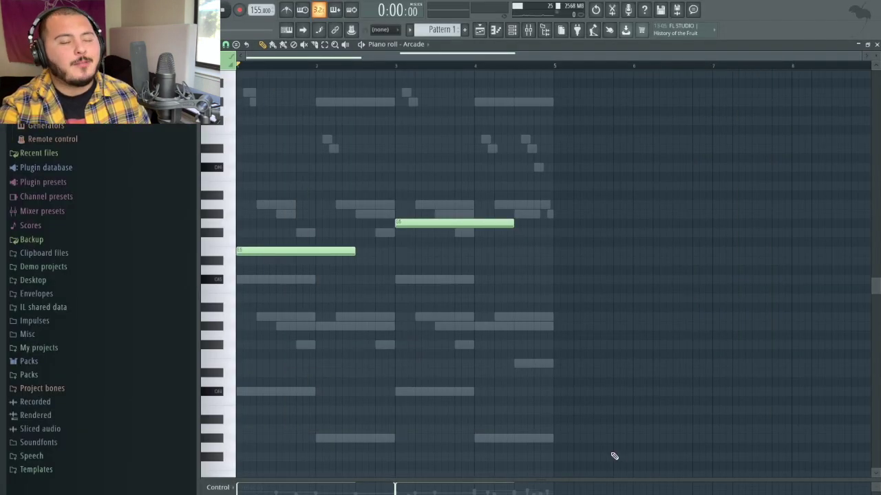
Play the Arcade pattern, then reopen the mixer with the loop playing.
key(space)
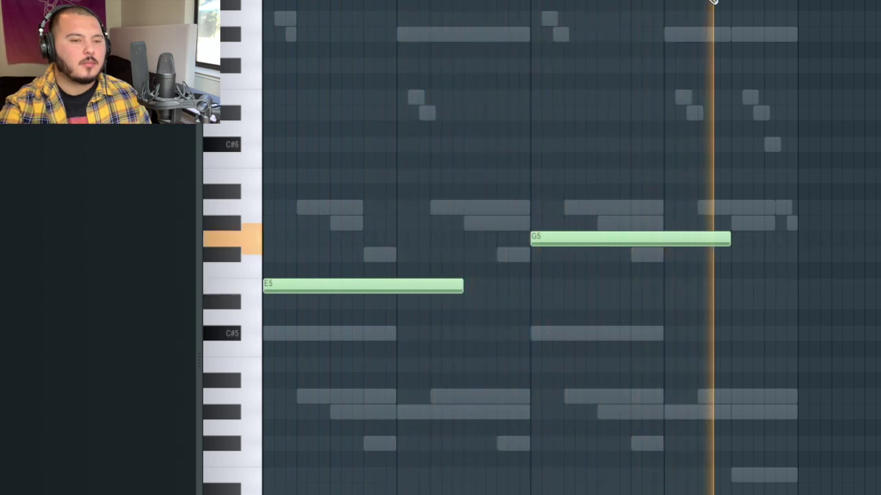
key(space)
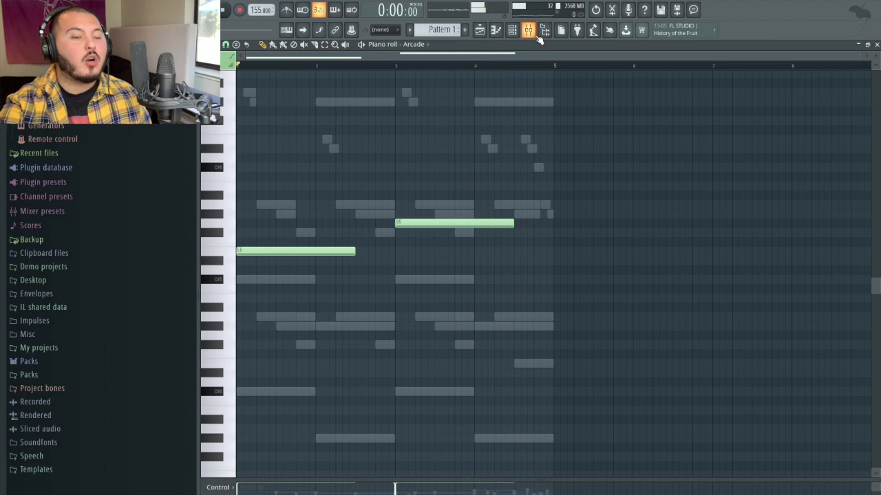
click(530, 32)
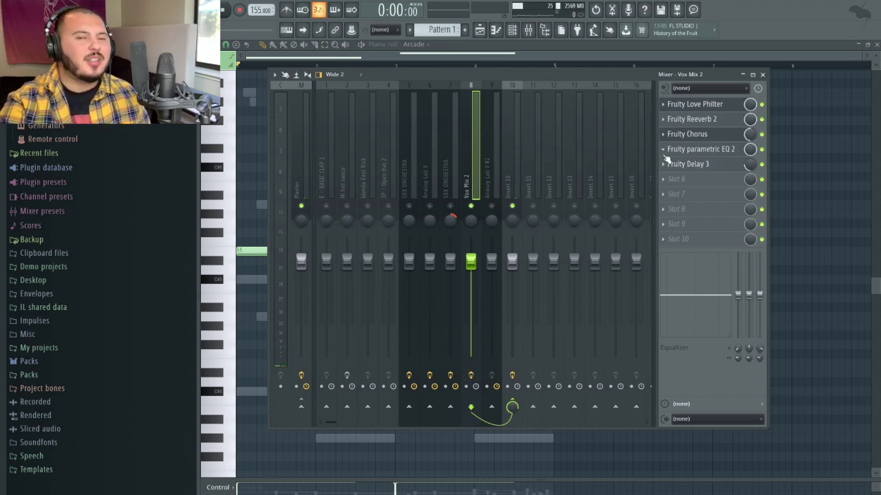
key(space)
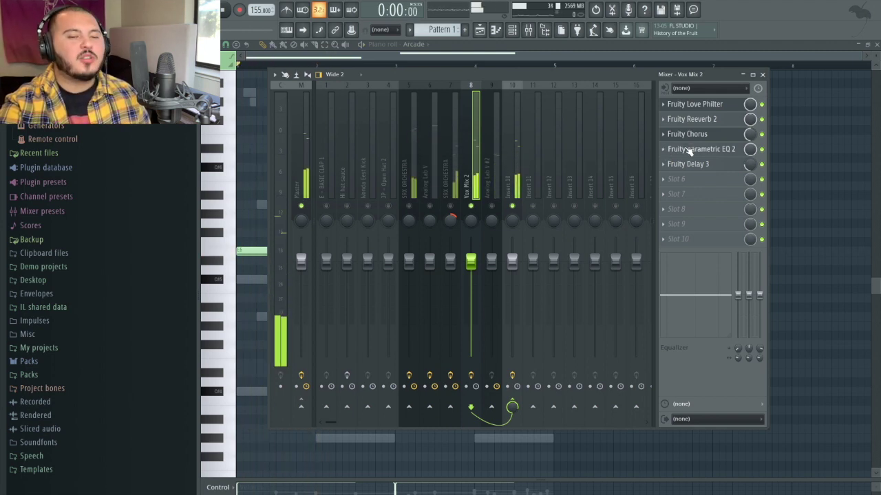
Open Vox Mix 2's Parametric EQ 2 and Chorus, moving the EQ window aside.
click(686, 149)
drag(618, 83, 447, 63)
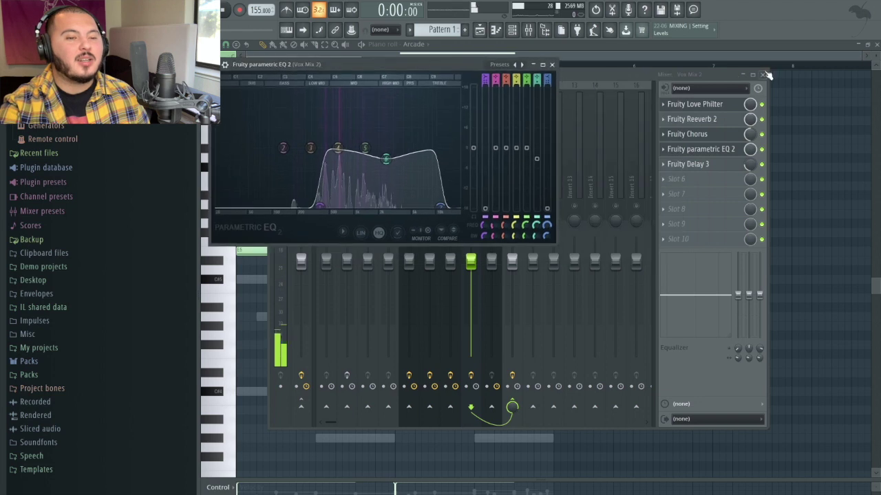
click(728, 108)
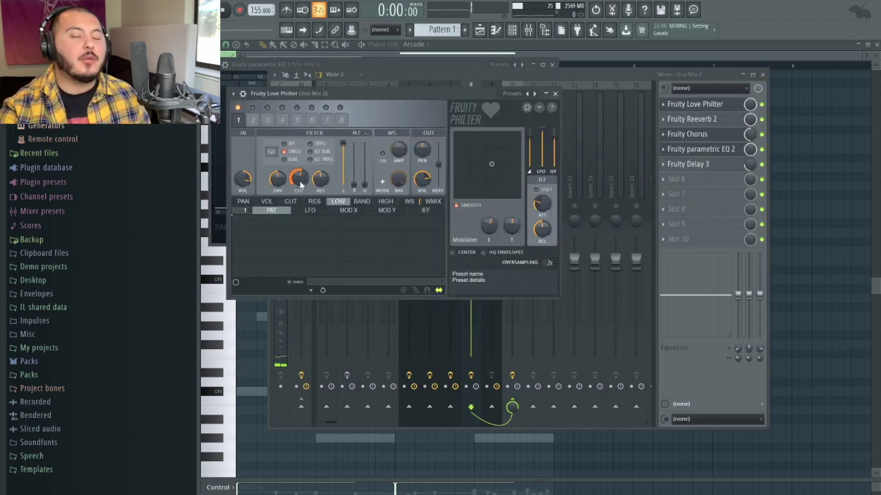
click(687, 135)
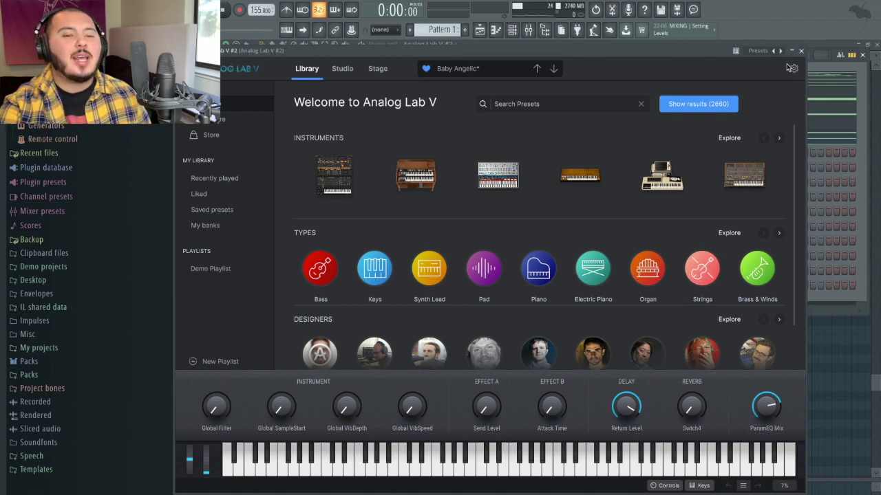
Close Analog Lab V and hide the Channel Rack to reveal the Analog Lab V #2 chords.
click(801, 51)
click(600, 407)
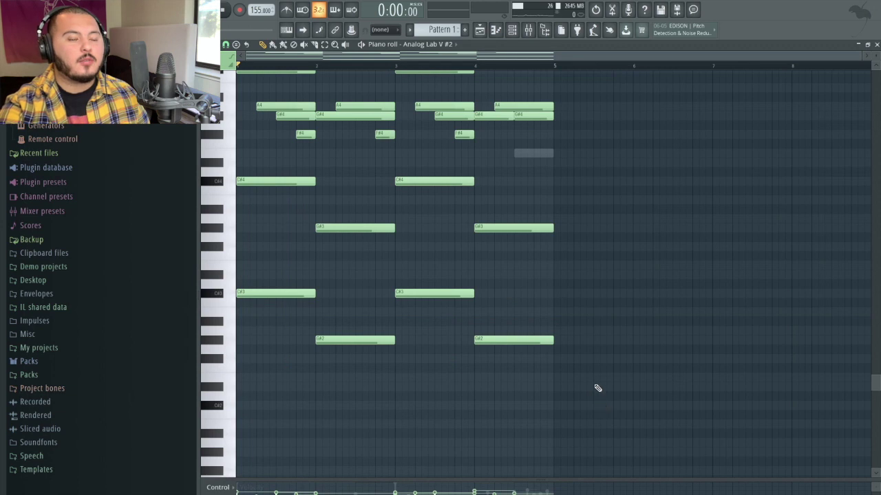
Play and scroll through the Analog Lab V #2 pad chords, then view its effect-free mixer insert.
key(space)
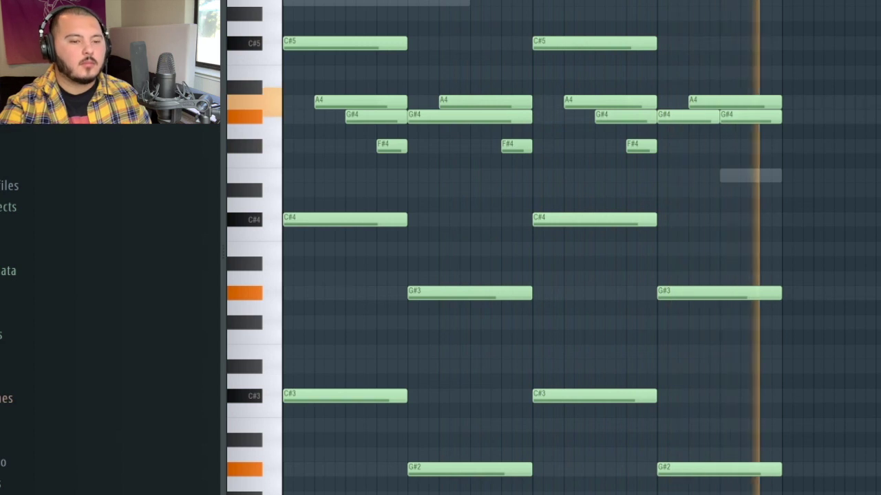
key(space)
scroll(775, 300, up, 1)
scroll(776, 300, up, 3)
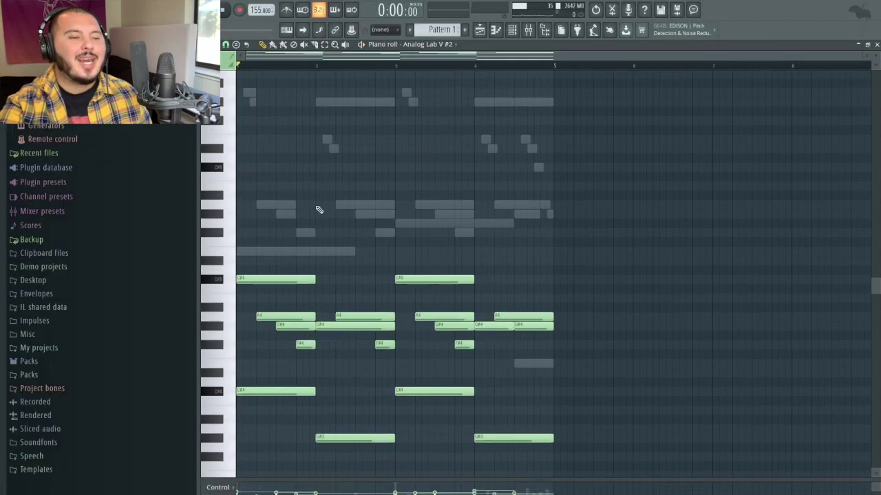
scroll(297, 128, up, 3)
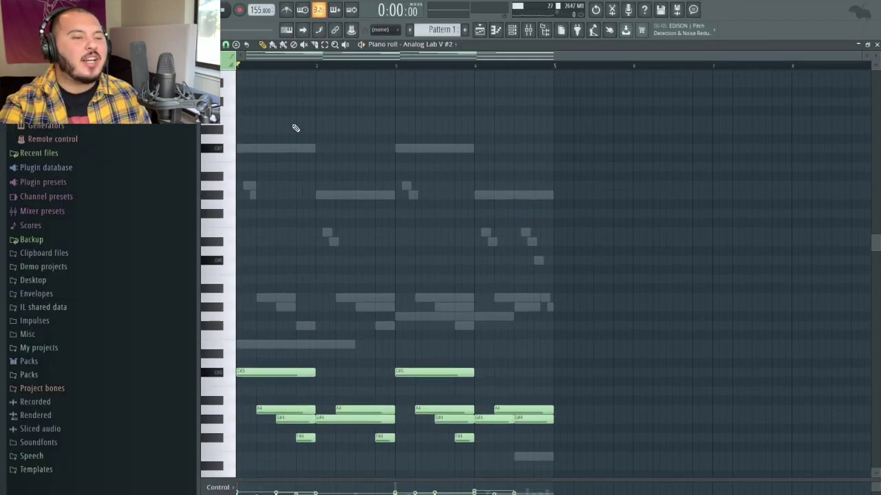
scroll(372, 259, down, 3)
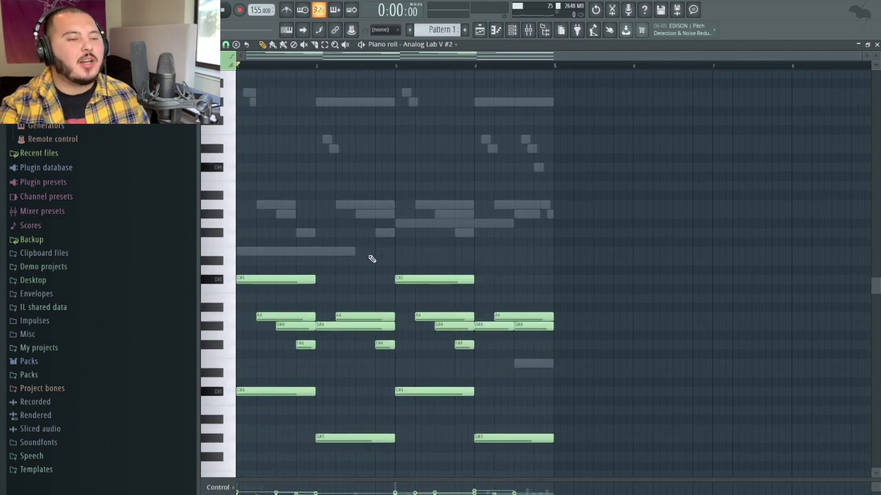
scroll(372, 258, down, 3)
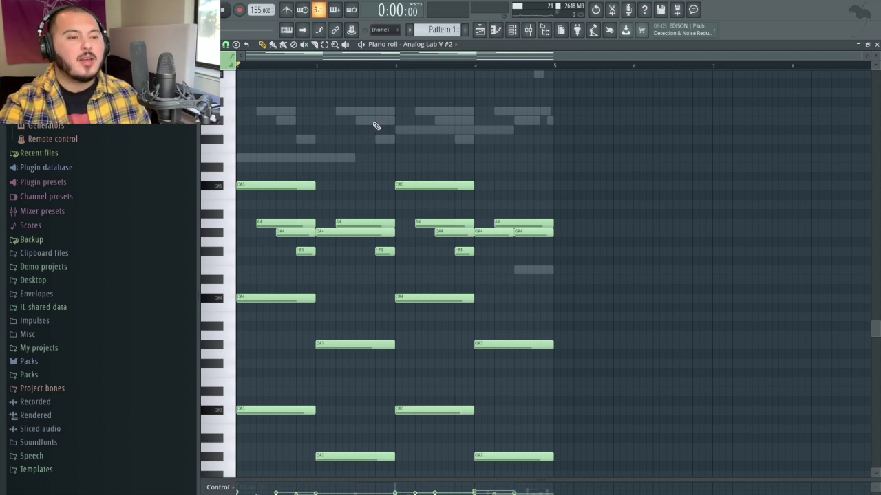
scroll(405, 295, down, 4)
scroll(405, 292, up, 3)
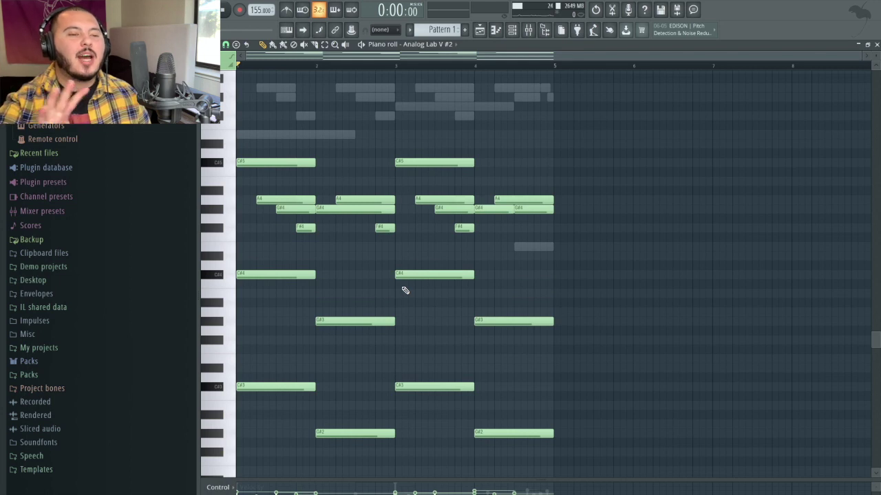
click(528, 30)
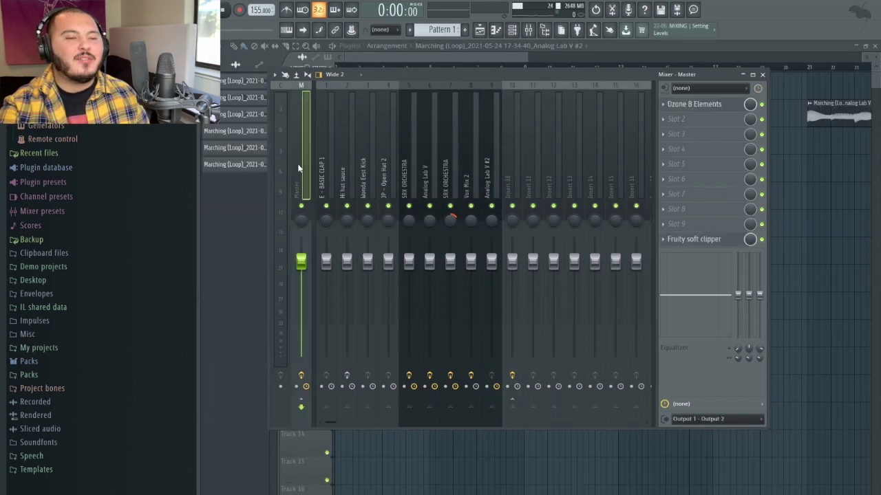
Open Ozone 8 Elements on the Master track to view its eight-band EQ.
click(715, 104)
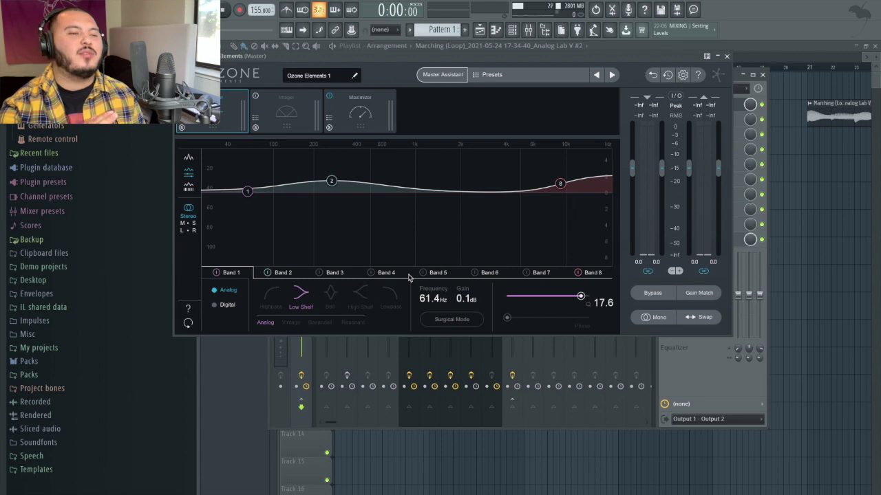
Close Ozone and the mixer to return to the five-track Marching Playlist.
click(790, 206)
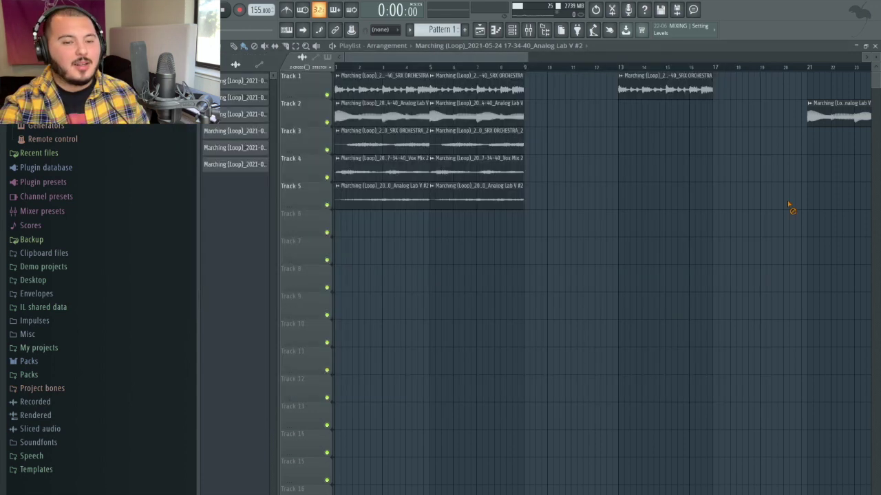